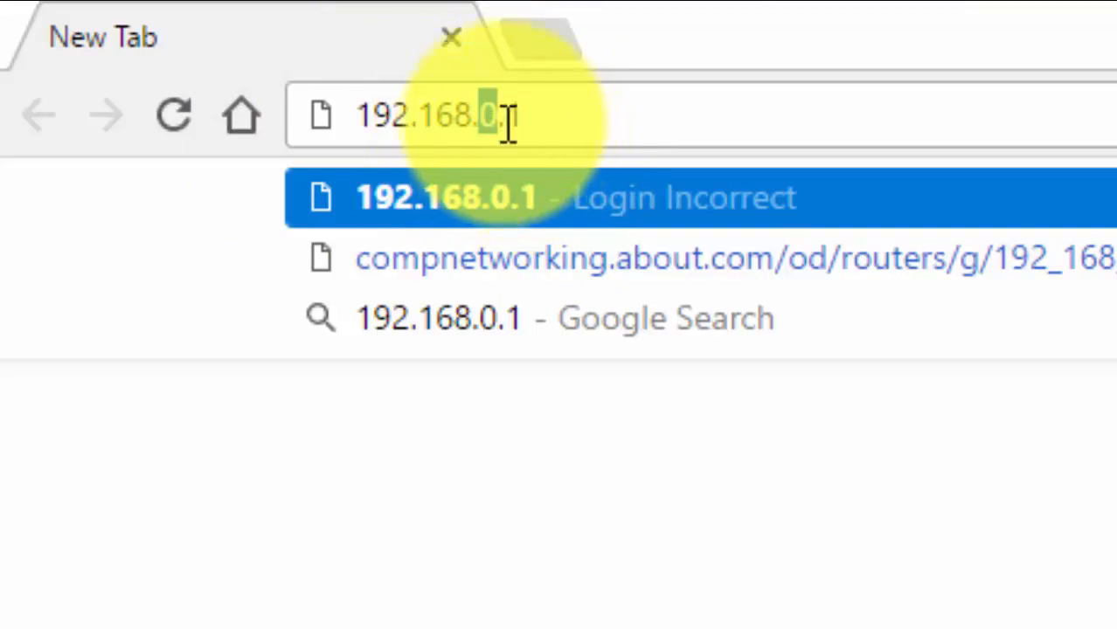
# - Open the router's administration page at 192.168.0.1
pyautogui.click(501, 117)
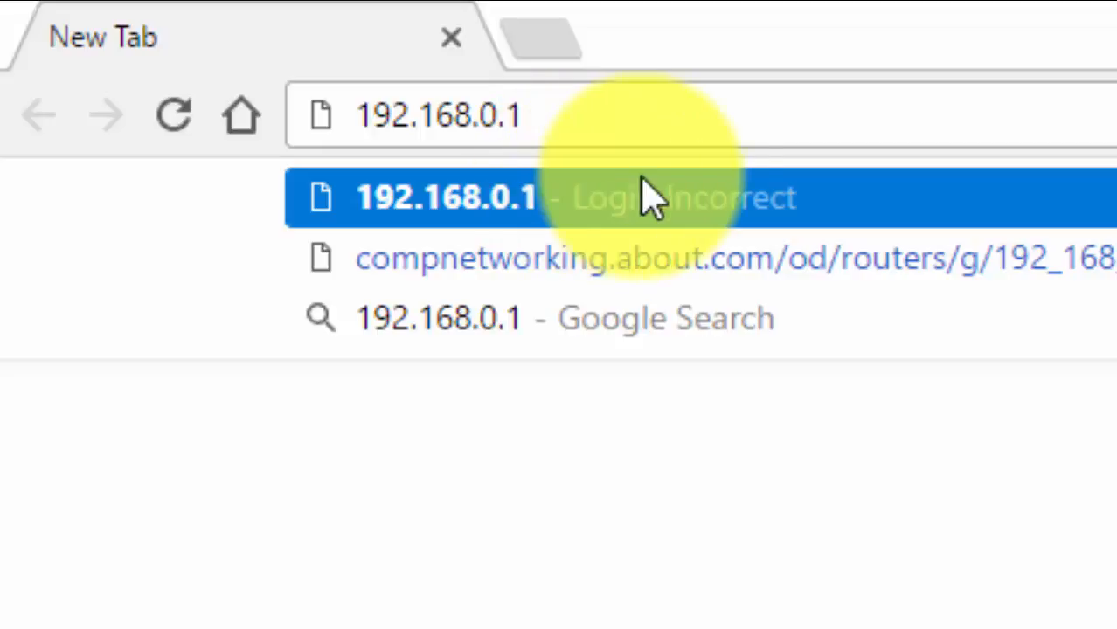
pyautogui.click(576, 131)
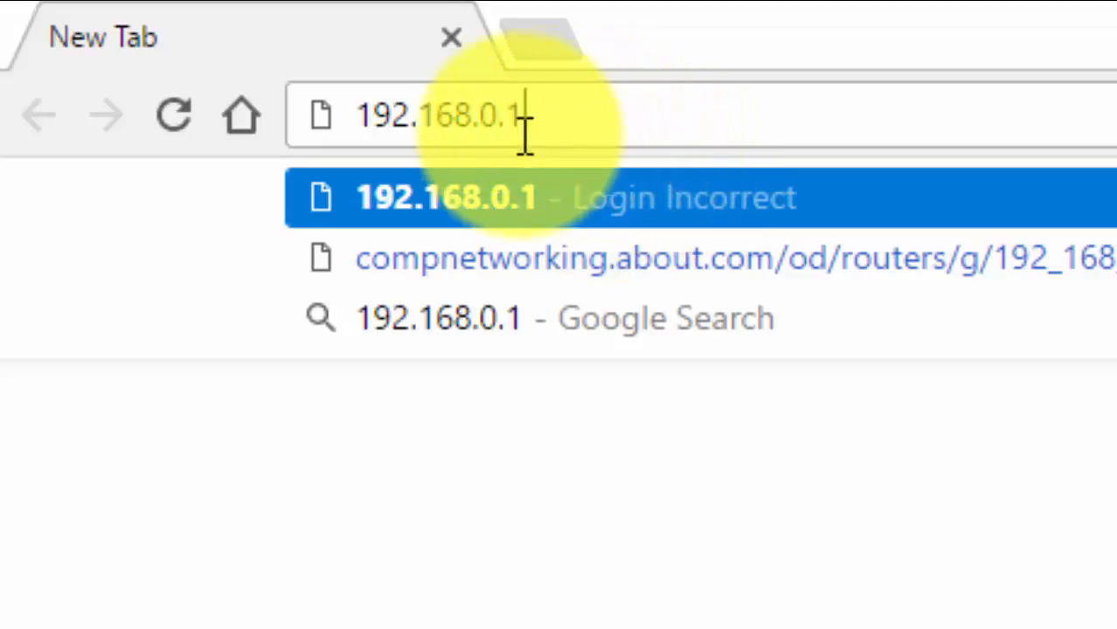
pyautogui.moveTo(523, 129); pyautogui.dragTo(412, 162)
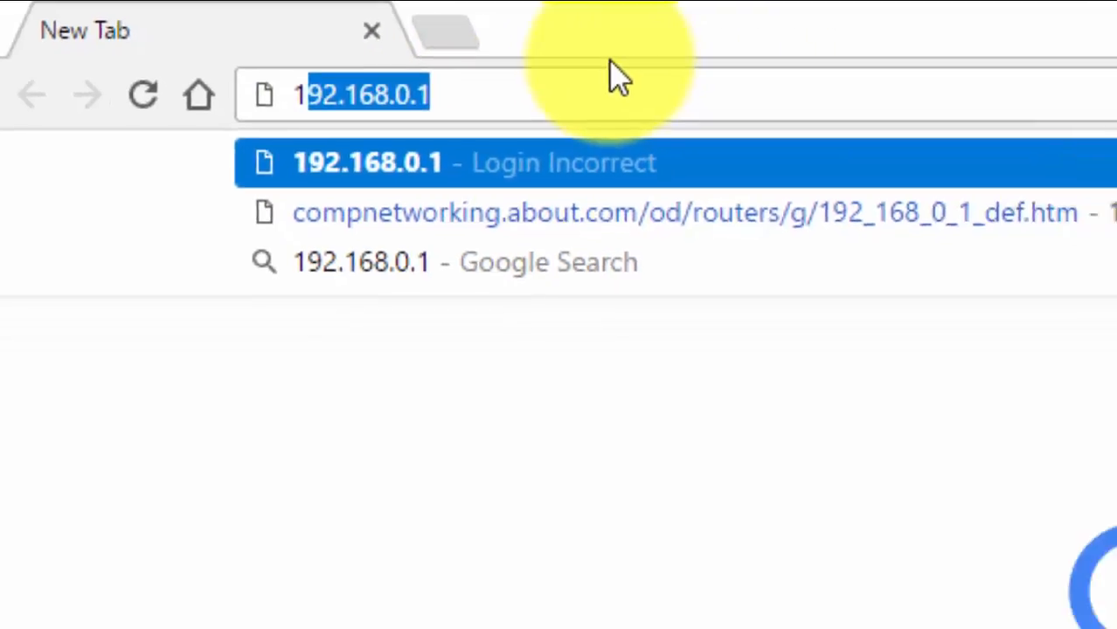
pyautogui.press('Return')
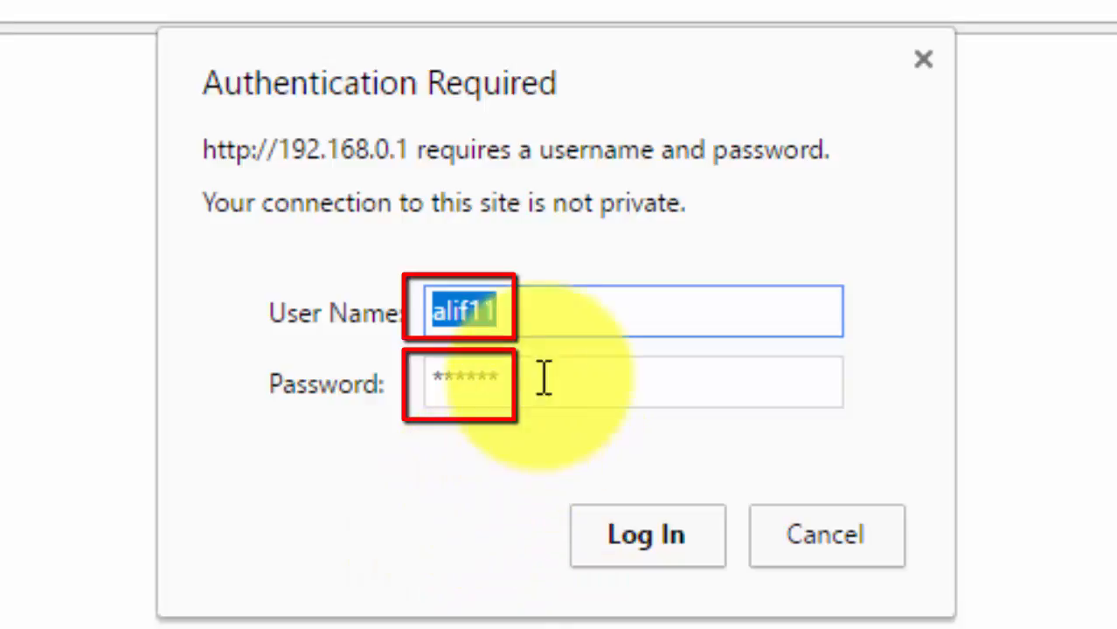
# - Log in to the router with the prefilled user name and password
pyautogui.click(522, 315)
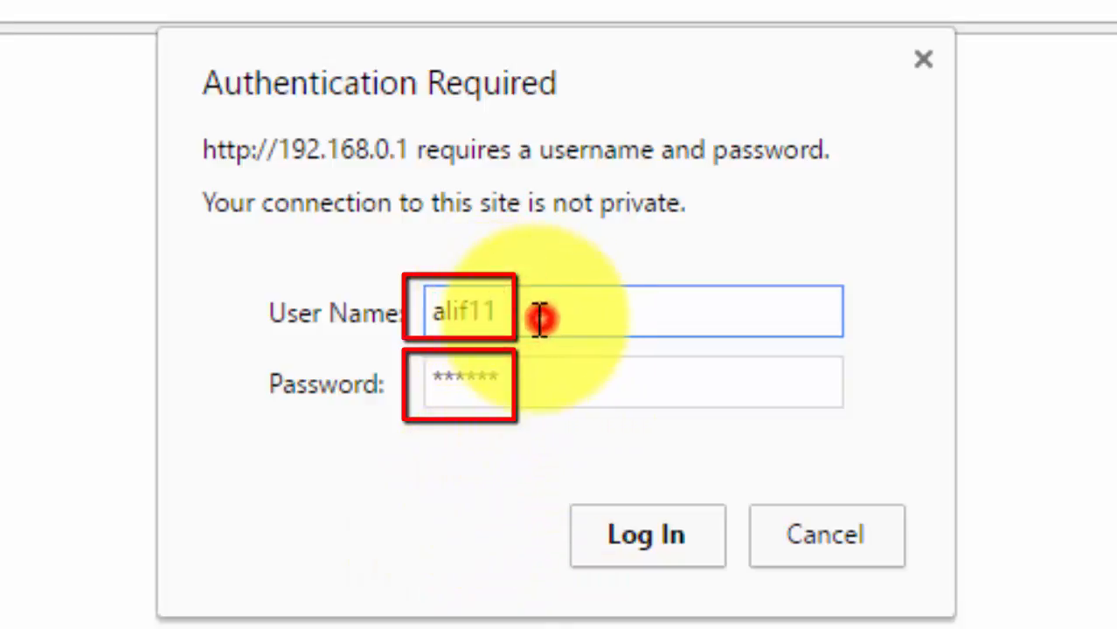
pyautogui.moveTo(538, 317); pyautogui.dragTo(432, 315)
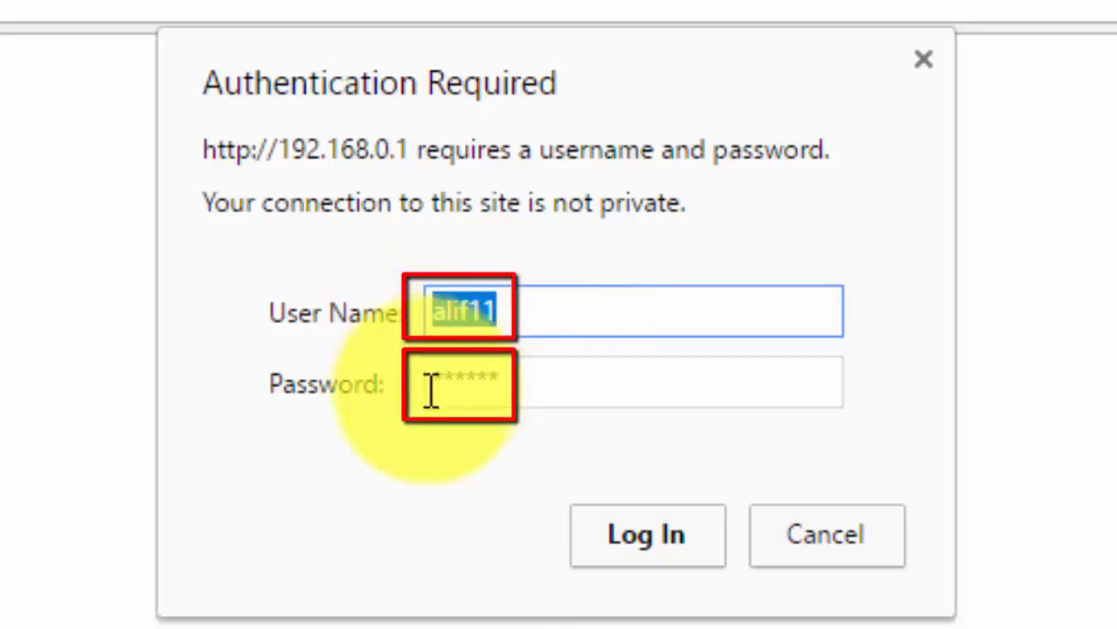
pyautogui.moveTo(556, 387); pyautogui.dragTo(407, 382)
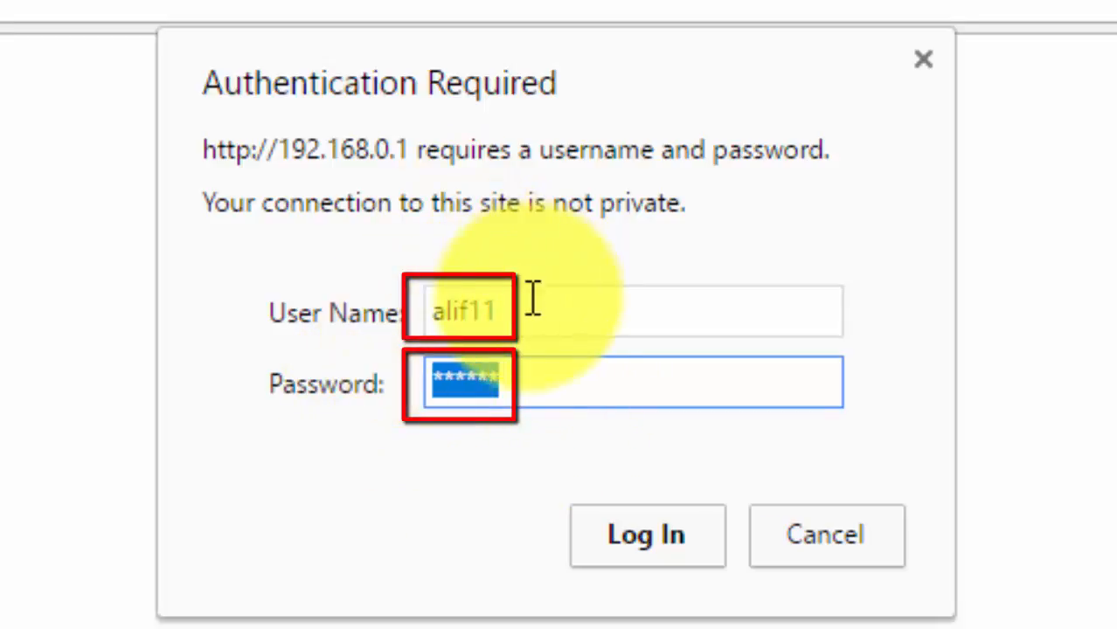
pyautogui.moveTo(529, 311); pyautogui.dragTo(345, 316)
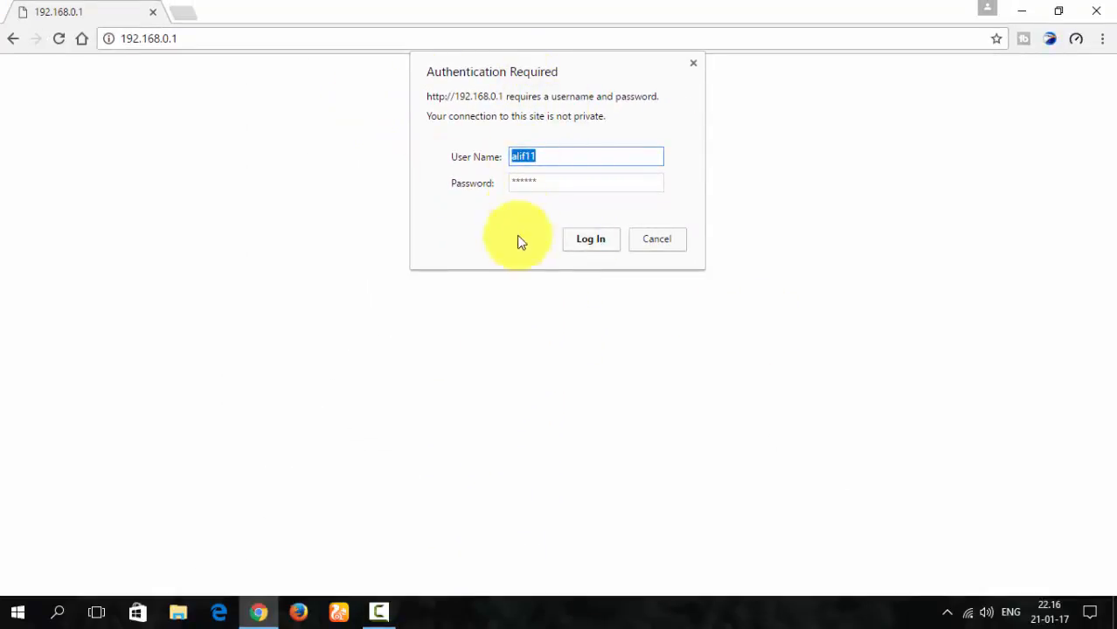
pyautogui.click(594, 249)
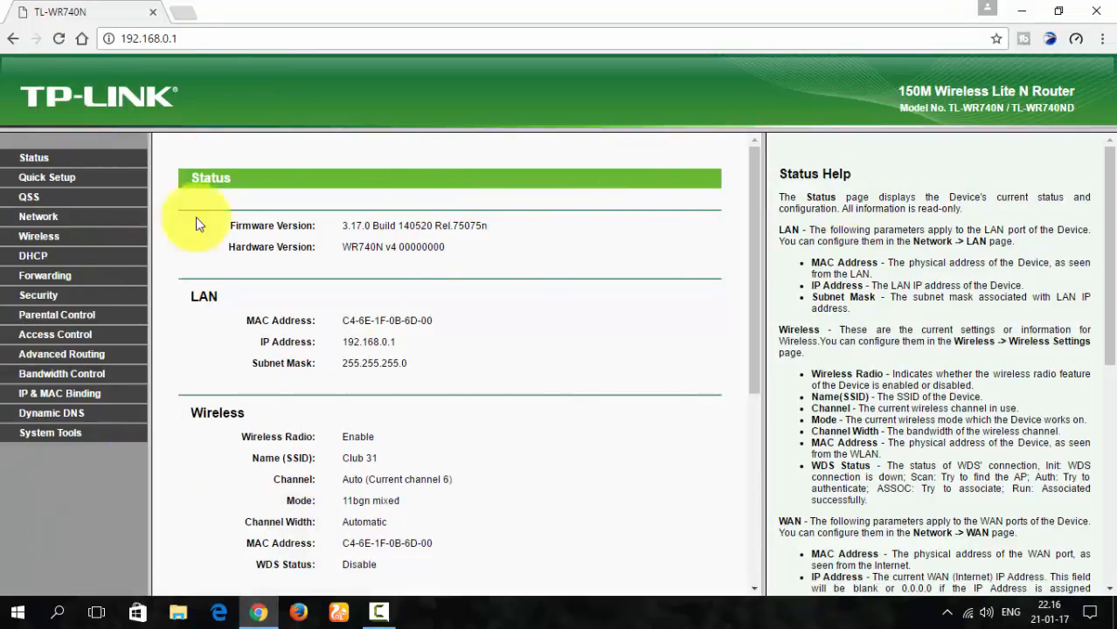
# - View the router's Wireless MAC Filtering page
pyautogui.click(42, 234)
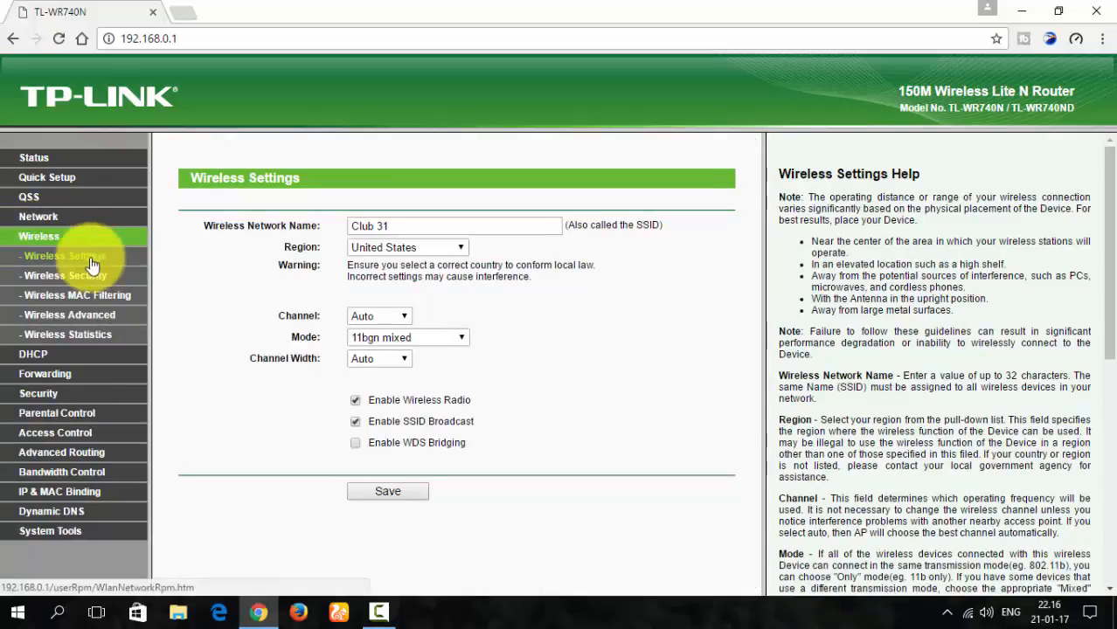
pyautogui.click(79, 296)
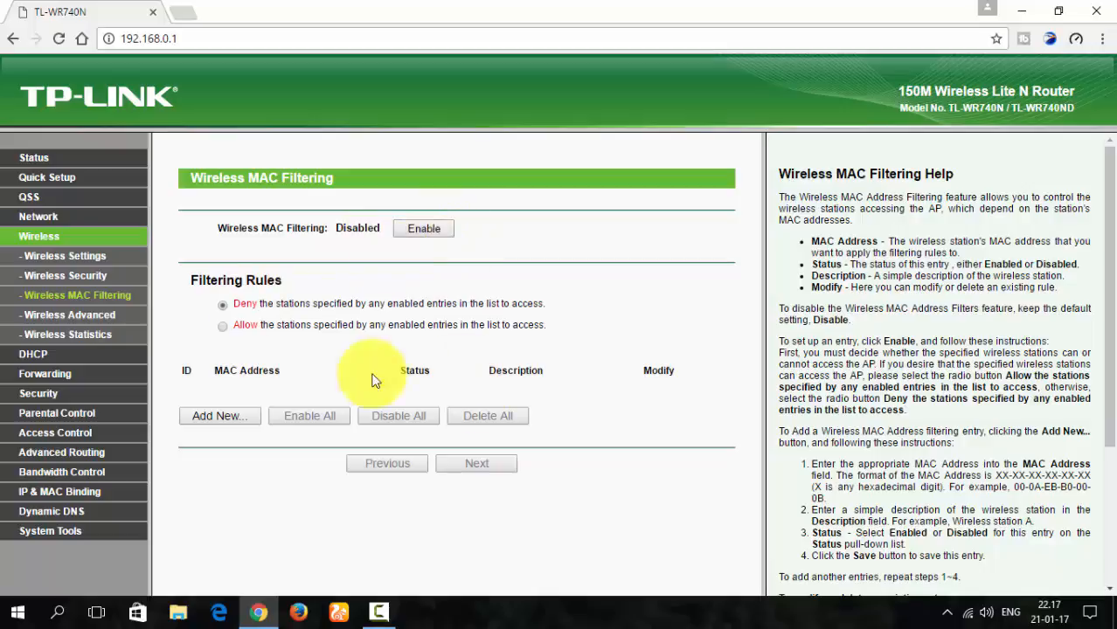
# - Open the DHCP Clients List and examine the devices connected to the router
pyautogui.click(33, 355)
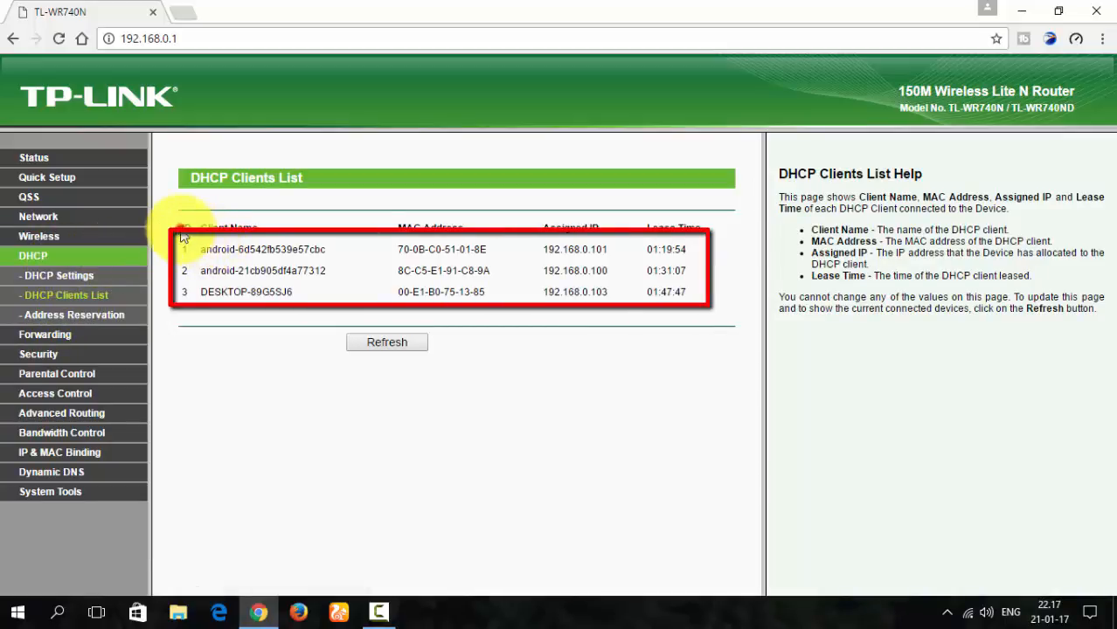
pyautogui.moveTo(181, 234); pyautogui.dragTo(482, 304)
pyautogui.click(555, 297)
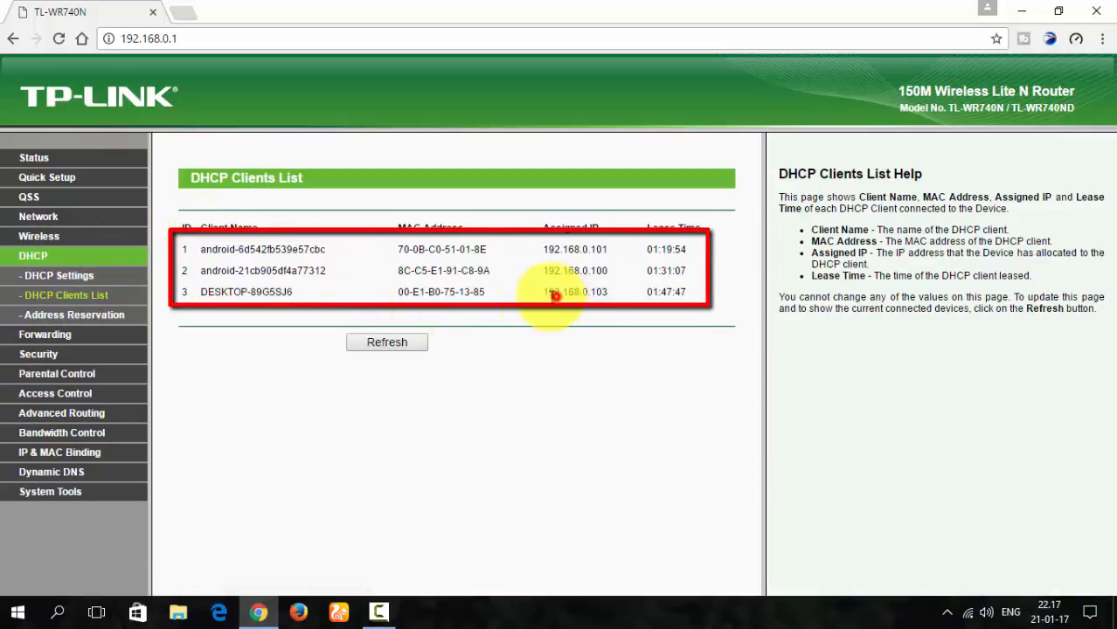
pyautogui.moveTo(181, 250); pyautogui.dragTo(694, 296)
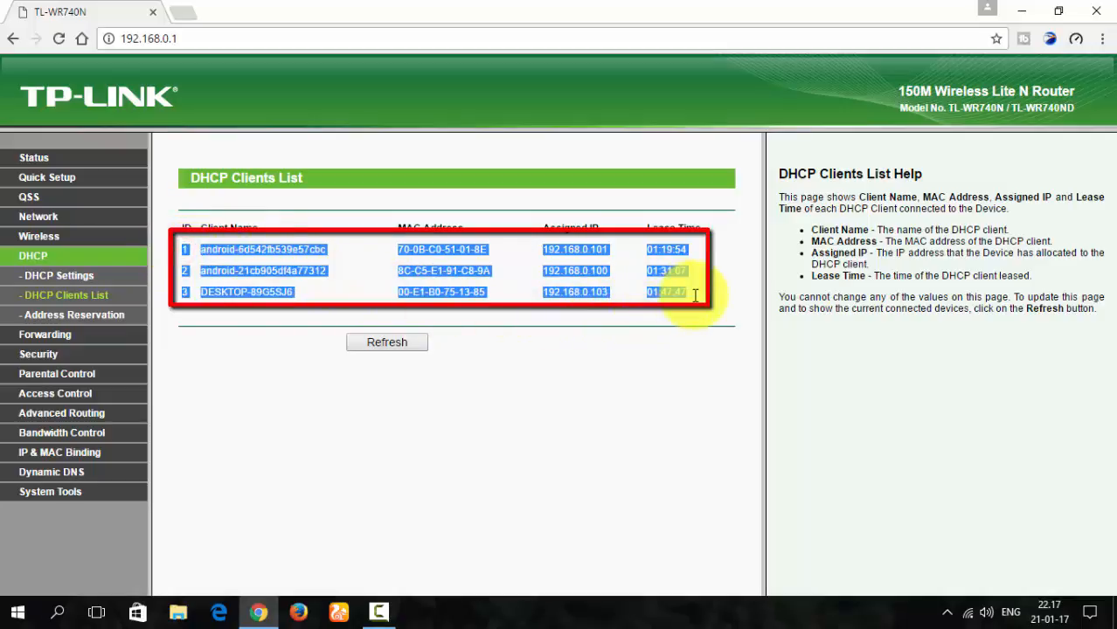
pyautogui.click(270, 287)
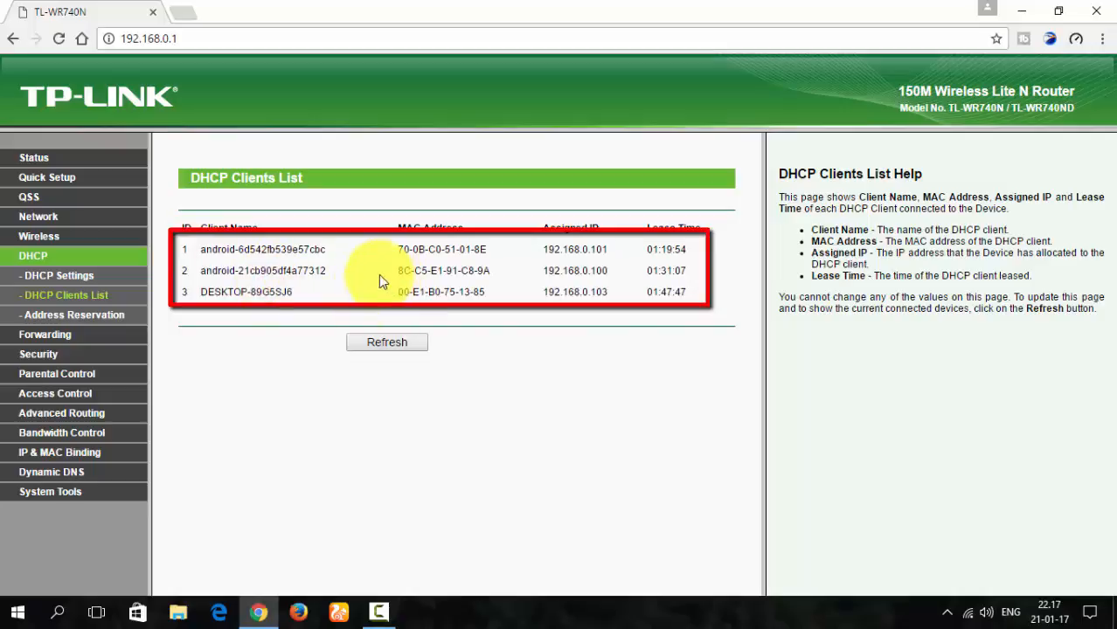
pyautogui.moveTo(183, 255); pyautogui.dragTo(665, 292)
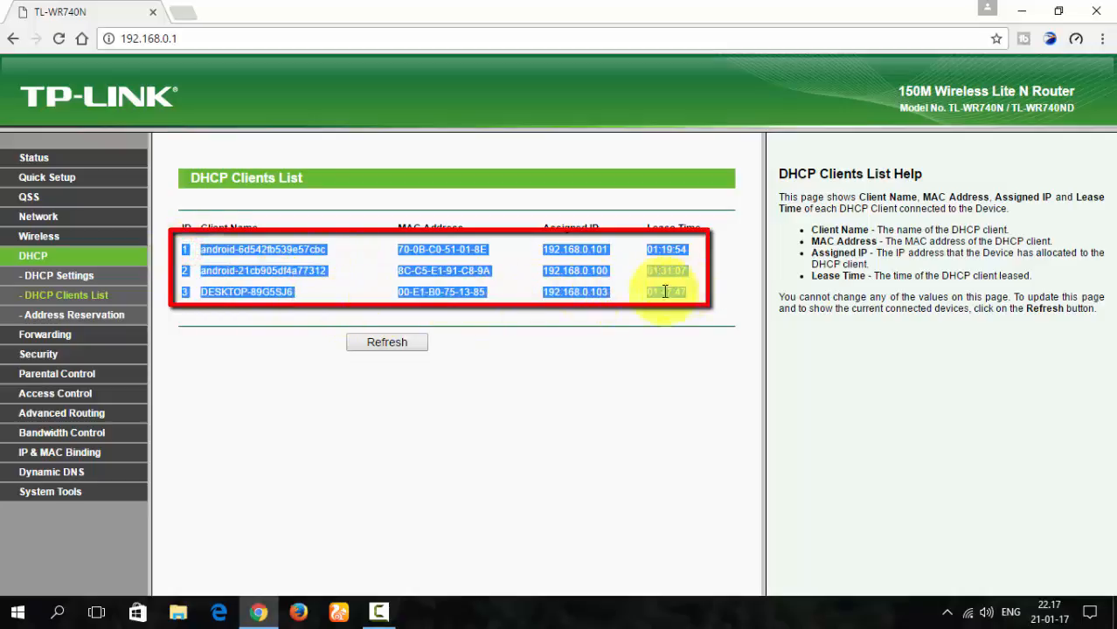
pyautogui.click(347, 278)
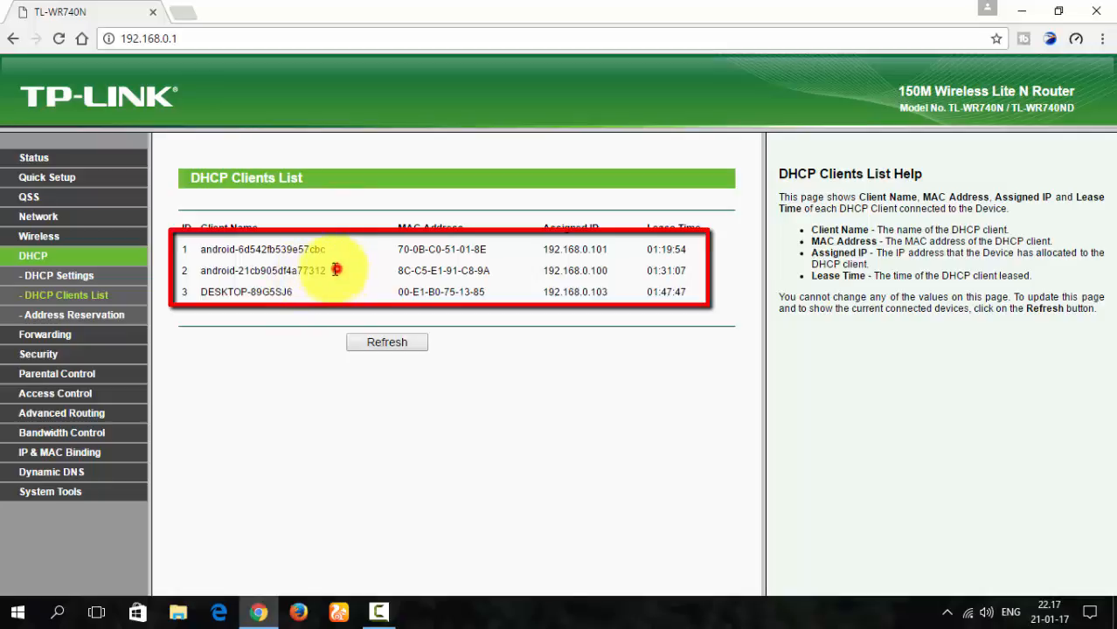
# - Compare the names and MAC addresses of the listed clients to identify the device to block
pyautogui.moveTo(335, 270); pyautogui.dragTo(192, 273)
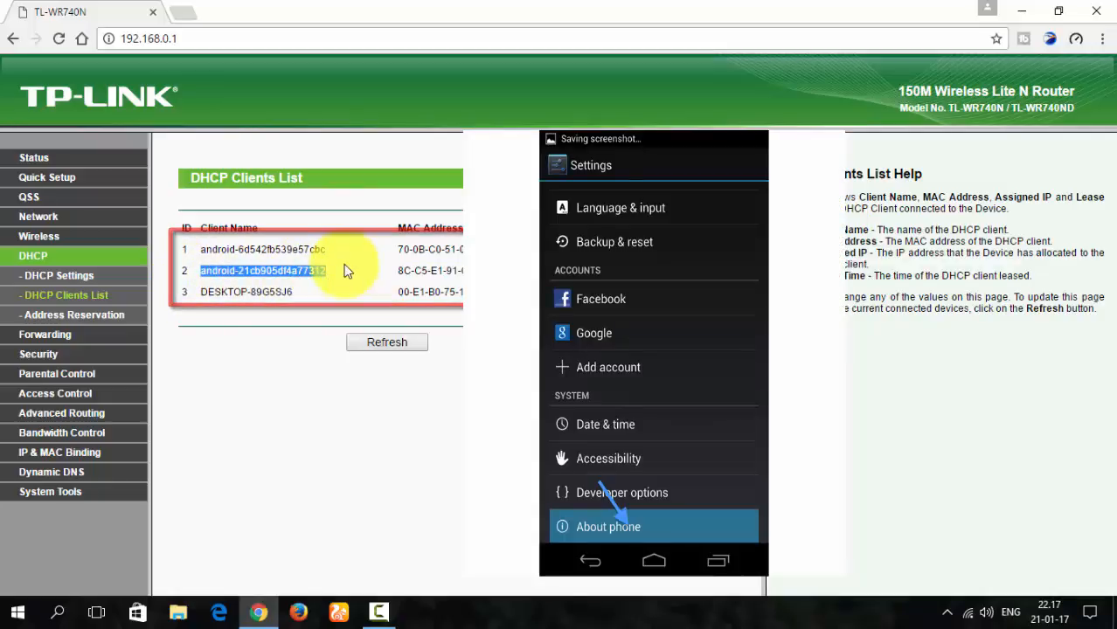
pyautogui.click(404, 270)
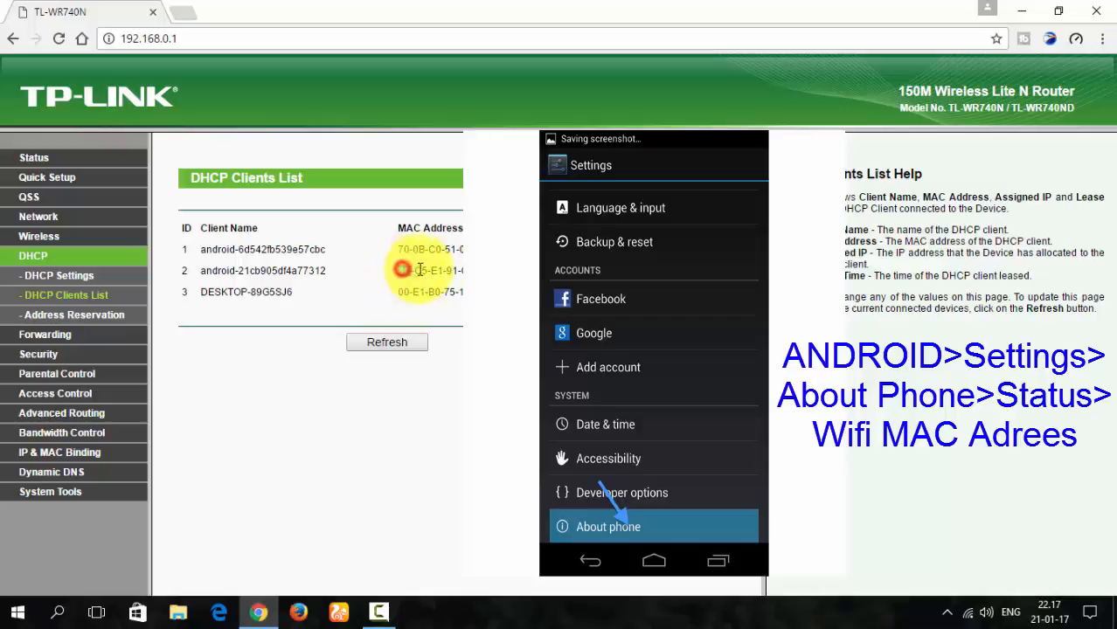
pyautogui.moveTo(402, 270); pyautogui.dragTo(467, 271)
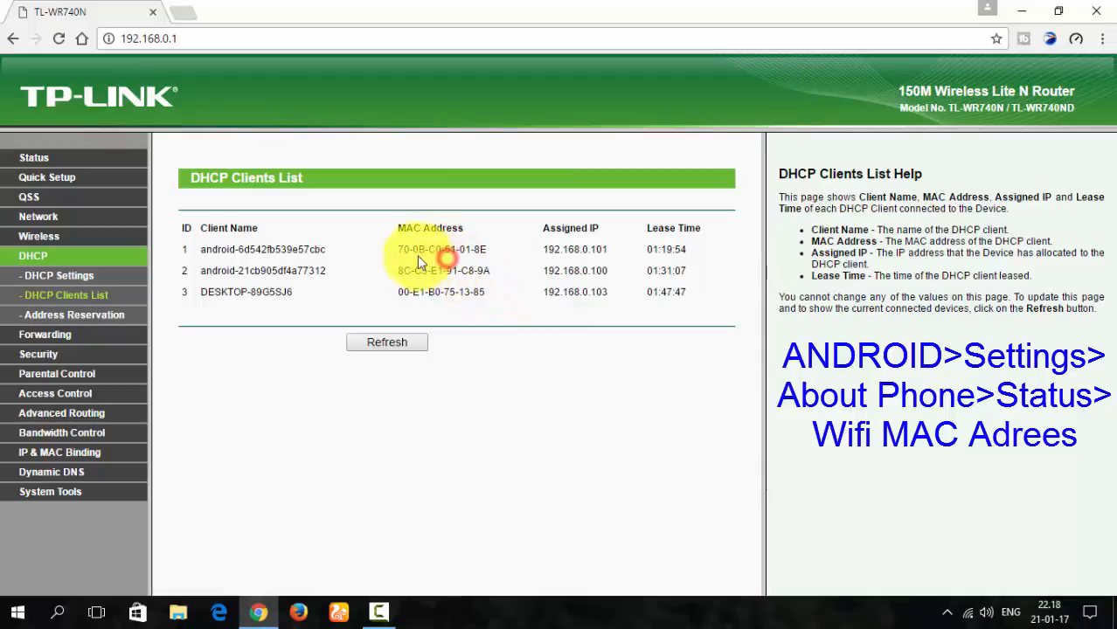
pyautogui.moveTo(397, 250); pyautogui.dragTo(507, 250)
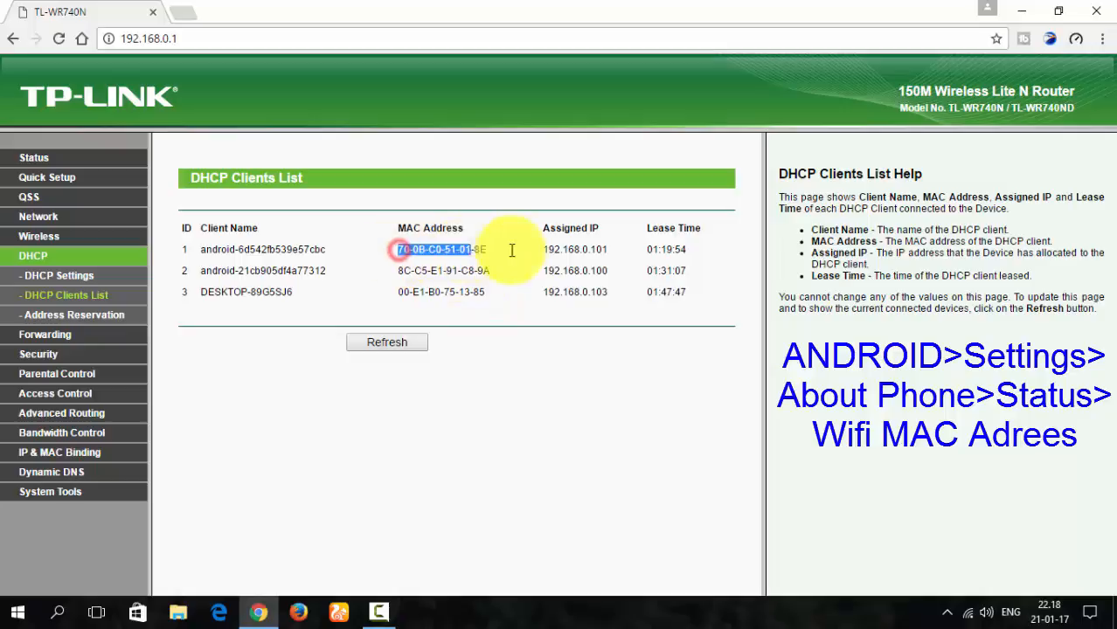
pyautogui.click(400, 275)
pyautogui.moveTo(400, 291); pyautogui.dragTo(523, 290)
pyautogui.click(418, 274)
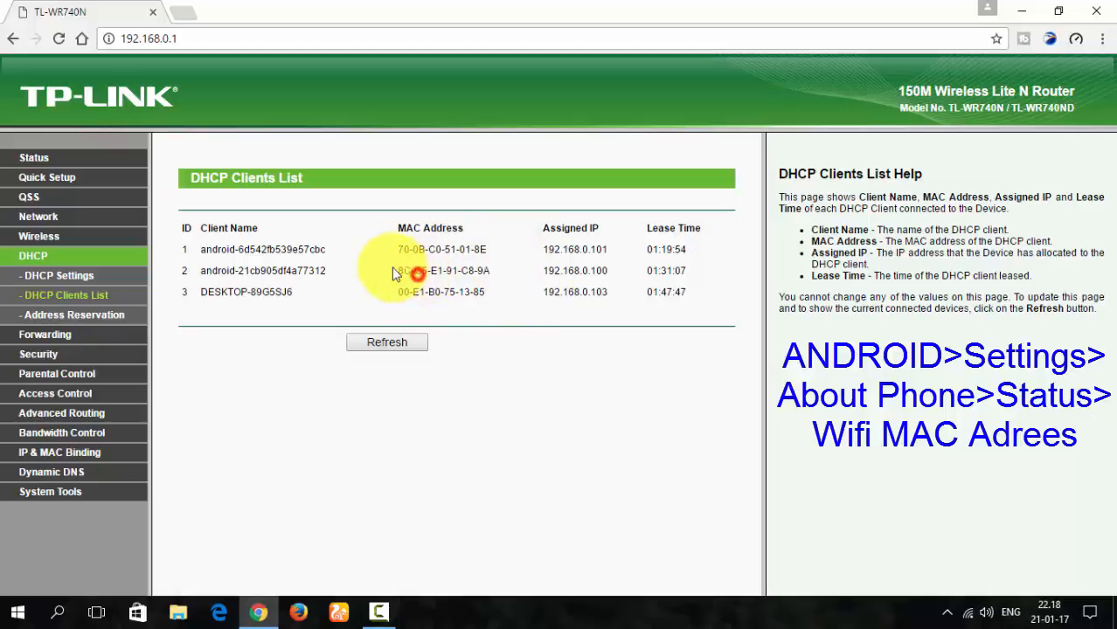
pyautogui.moveTo(400, 272); pyautogui.dragTo(504, 275)
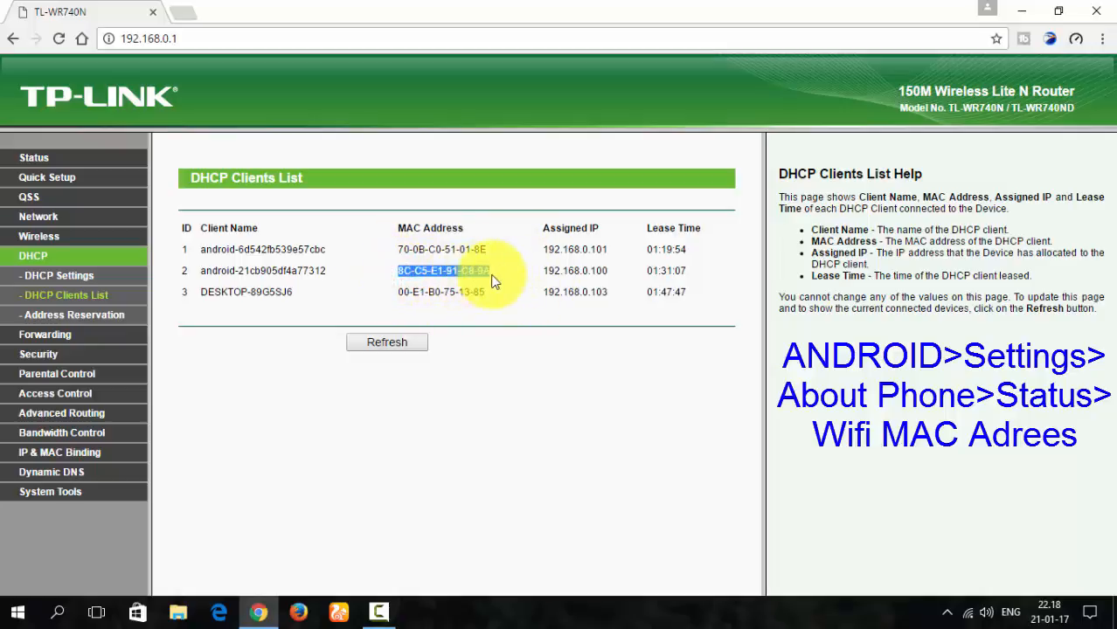
pyautogui.click(454, 271)
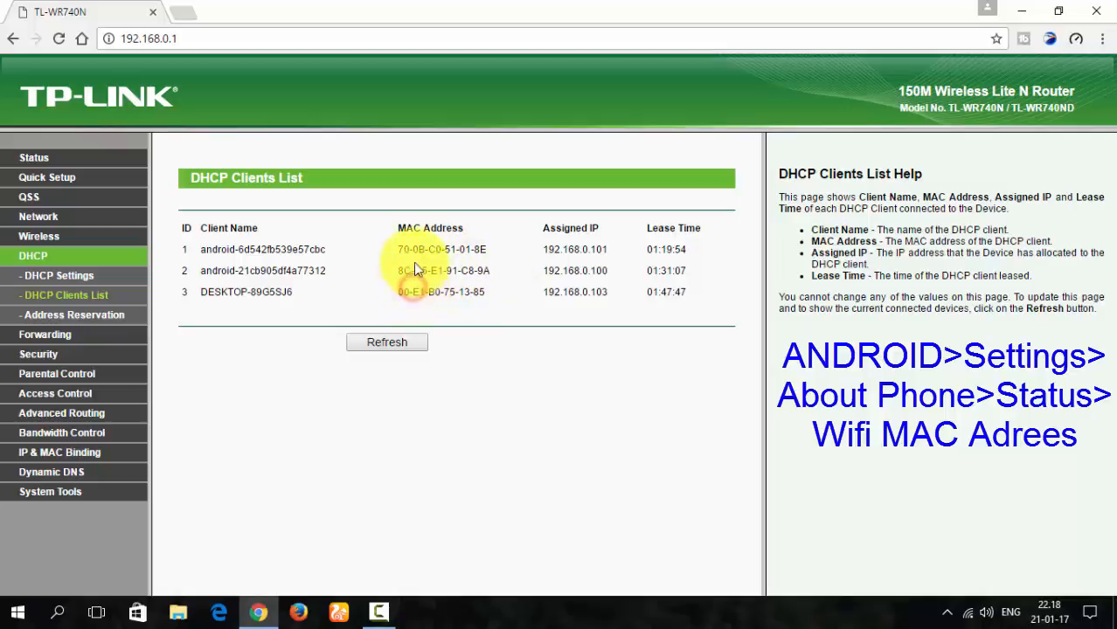
pyautogui.moveTo(407, 292); pyautogui.dragTo(488, 295)
pyautogui.moveTo(412, 248); pyautogui.dragTo(489, 247)
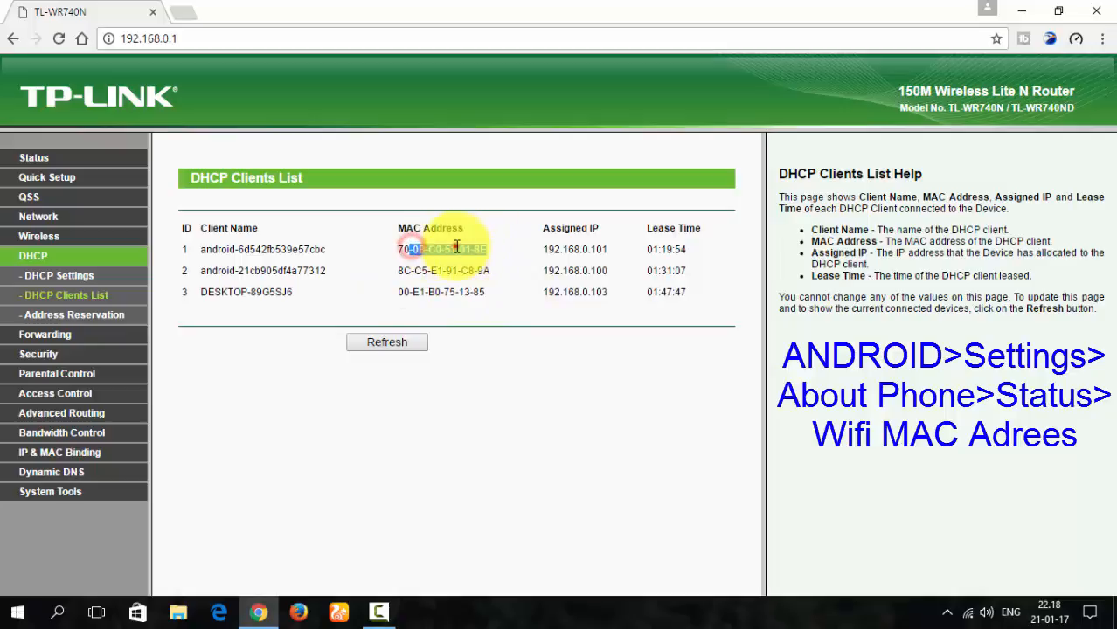
pyautogui.click(456, 247)
# - Copy the MAC address 8C-C5-E1-91-C8-9A of the second client in the list
pyautogui.moveTo(399, 271); pyautogui.dragTo(516, 272)
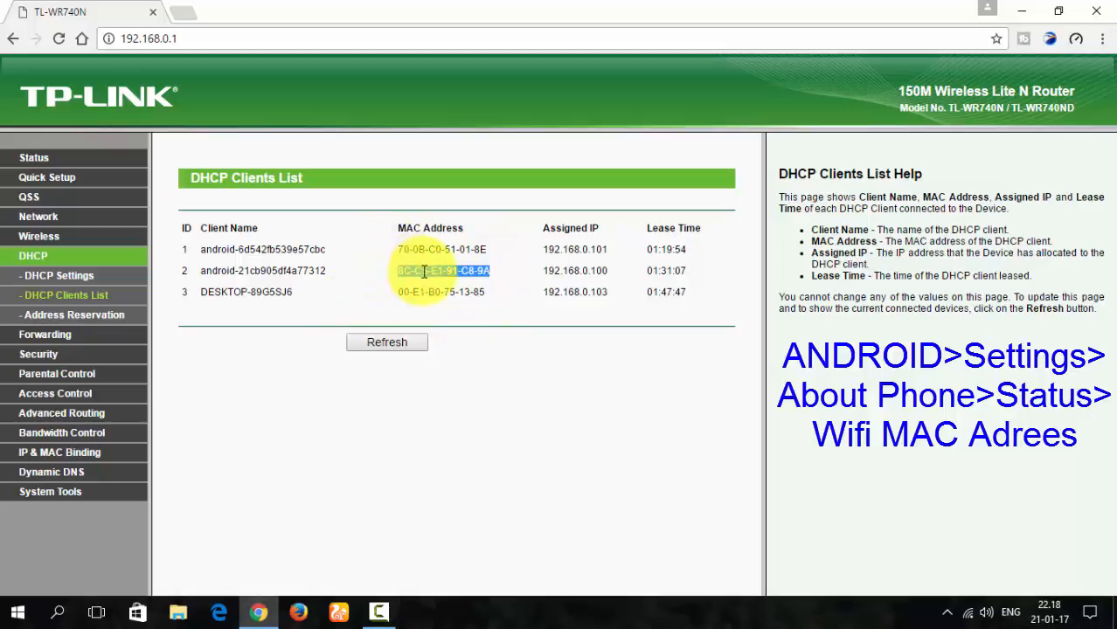
pyautogui.hotkey('ctrl', 'c')
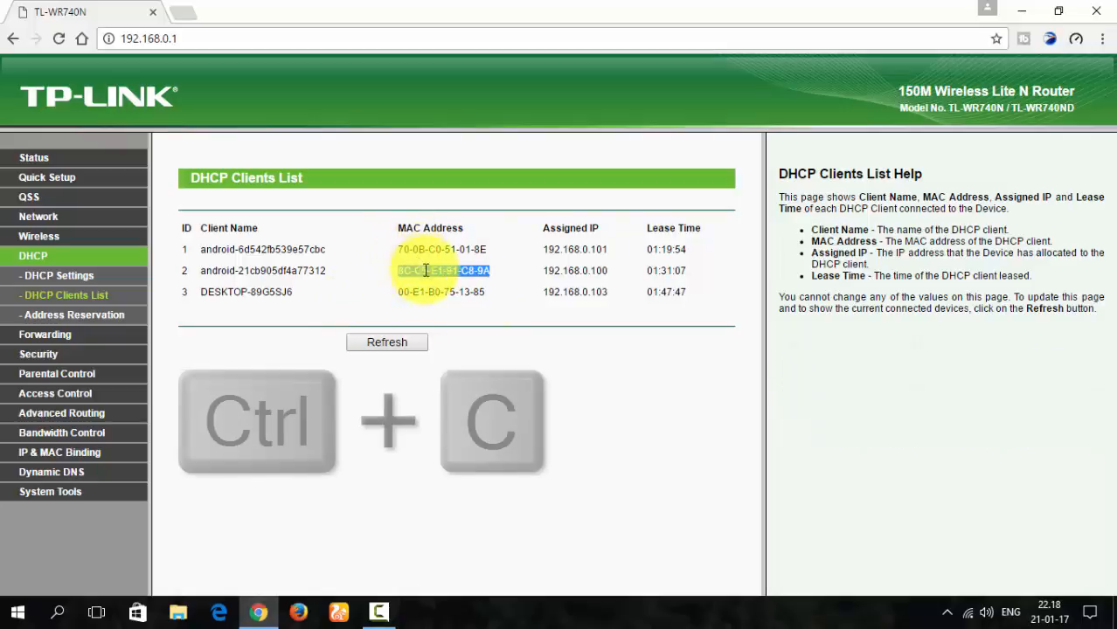
pyautogui.click(394, 271)
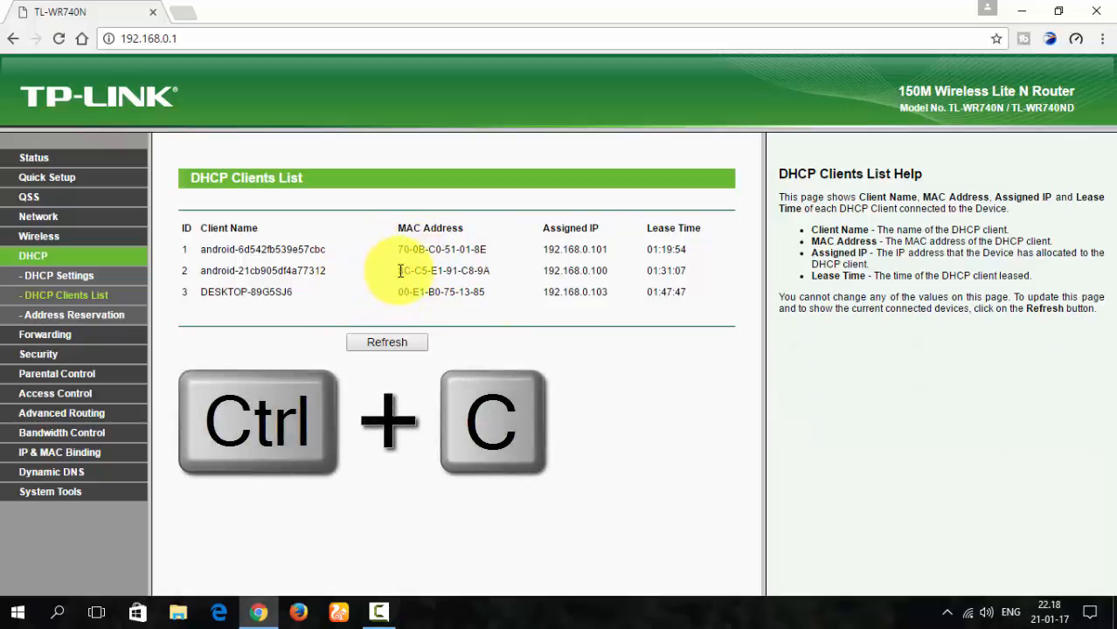
pyautogui.moveTo(399, 271); pyautogui.dragTo(507, 275)
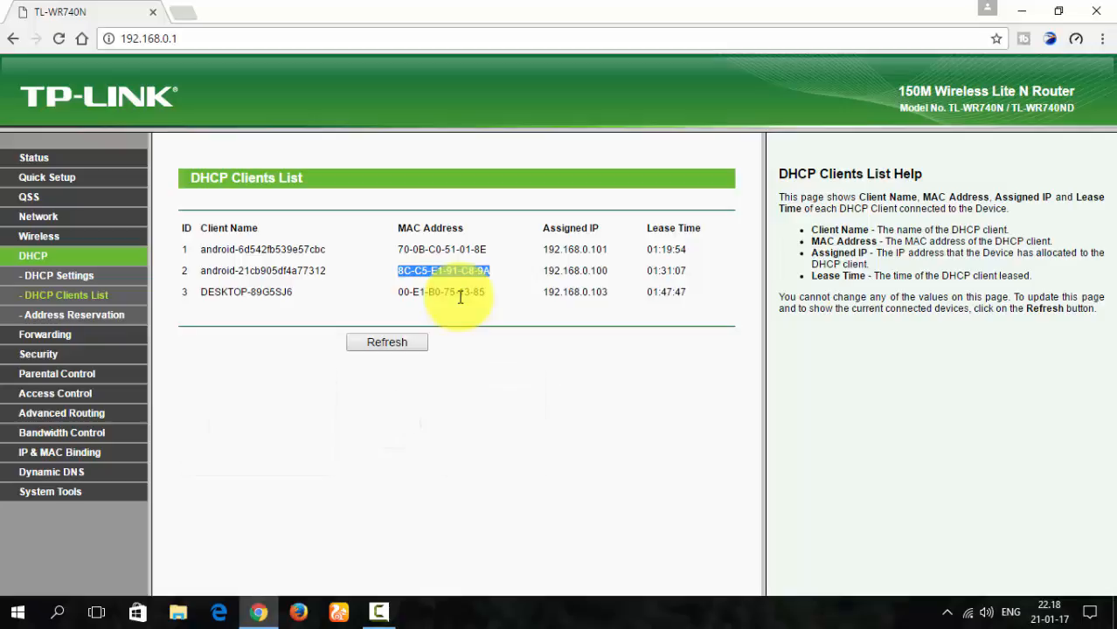
# - Return to the Wireless MAC Filtering page and examine the Deny and Allow filtering rules
pyautogui.click(52, 237)
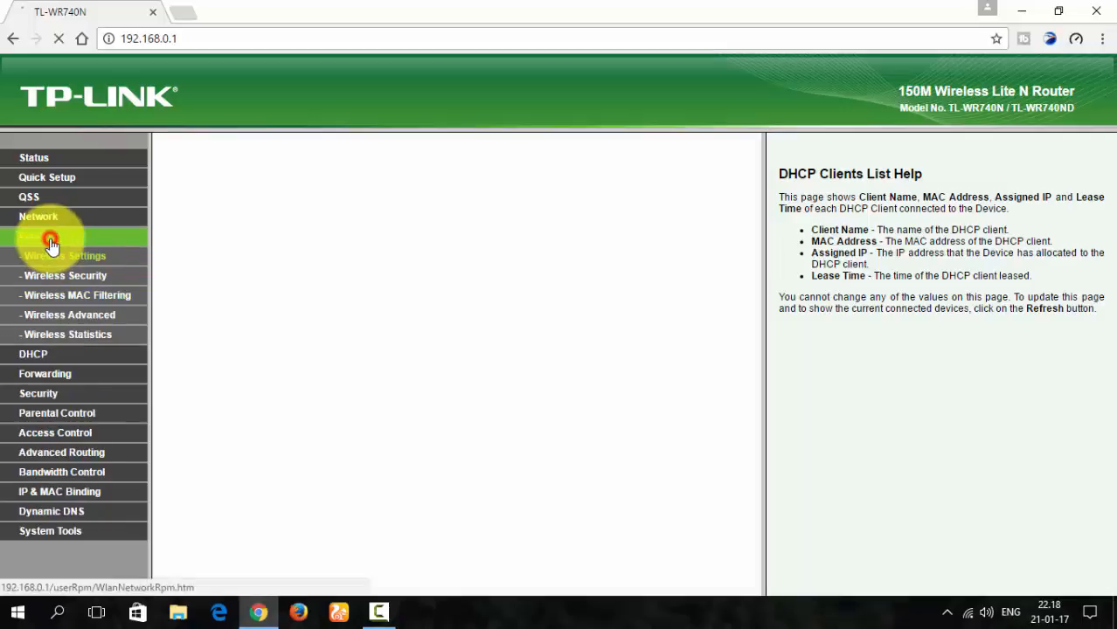
pyautogui.click(70, 298)
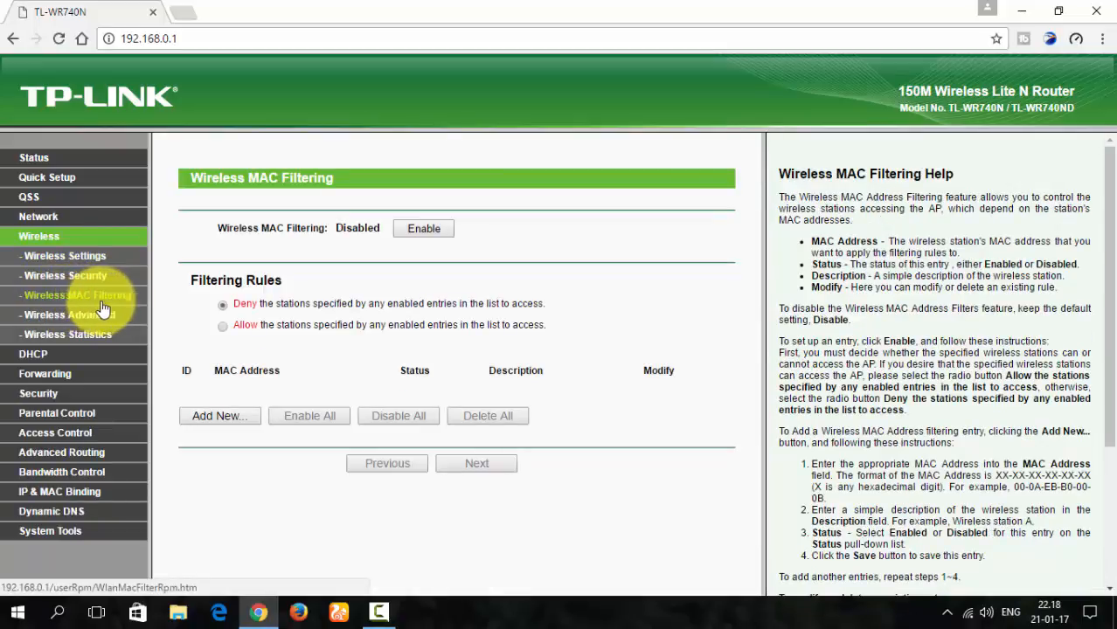
pyautogui.doubleClick(235, 305)
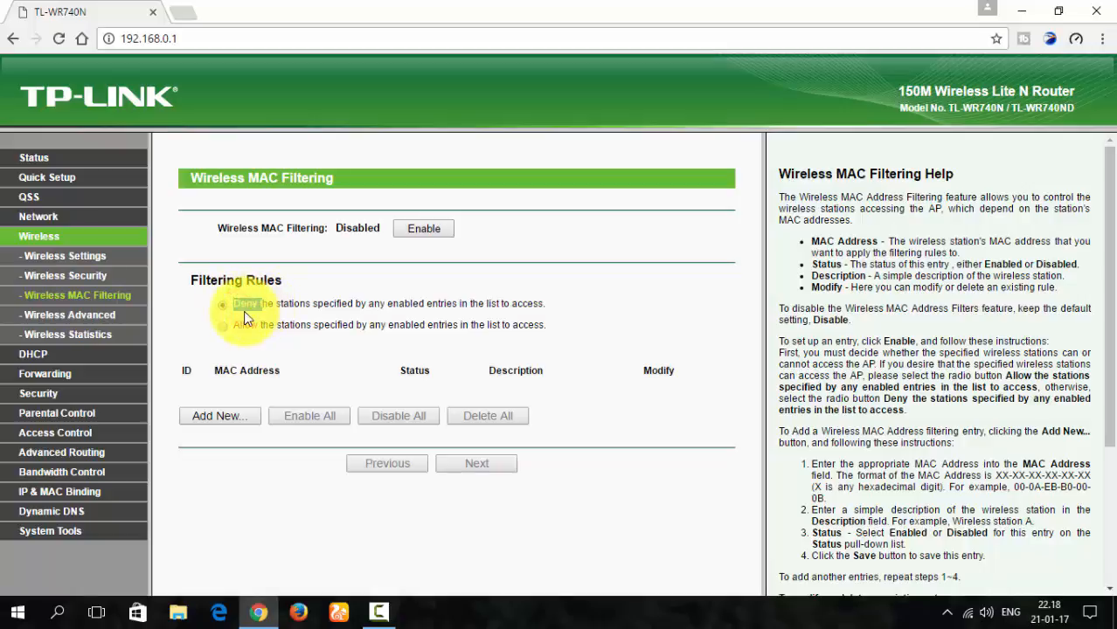
pyautogui.click(236, 323)
pyautogui.doubleClick(238, 305)
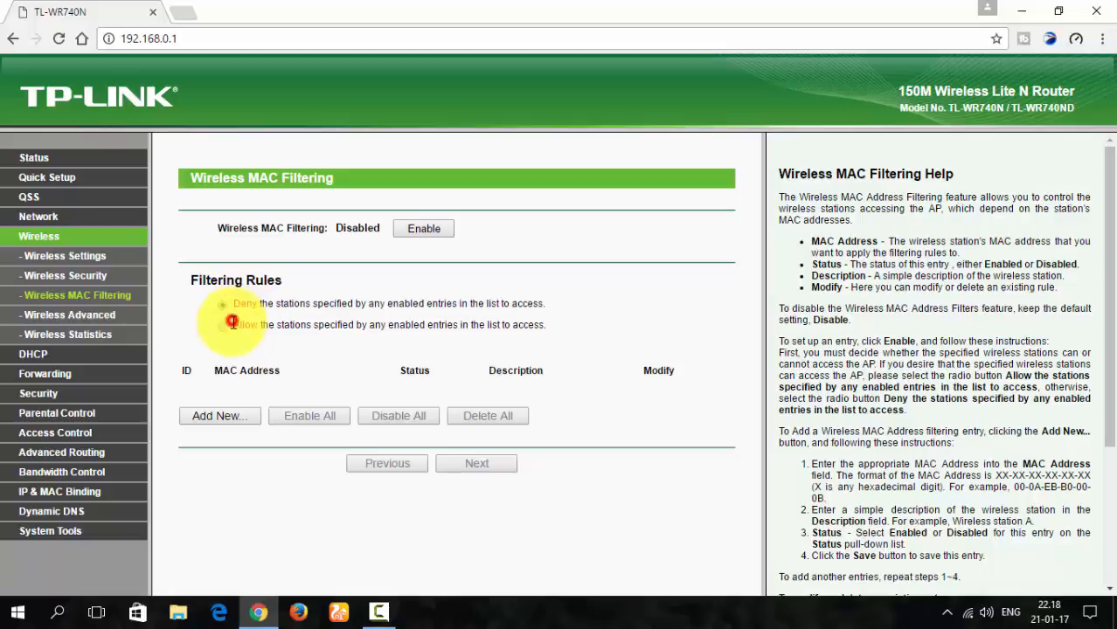
pyautogui.moveTo(233, 323); pyautogui.dragTo(254, 303)
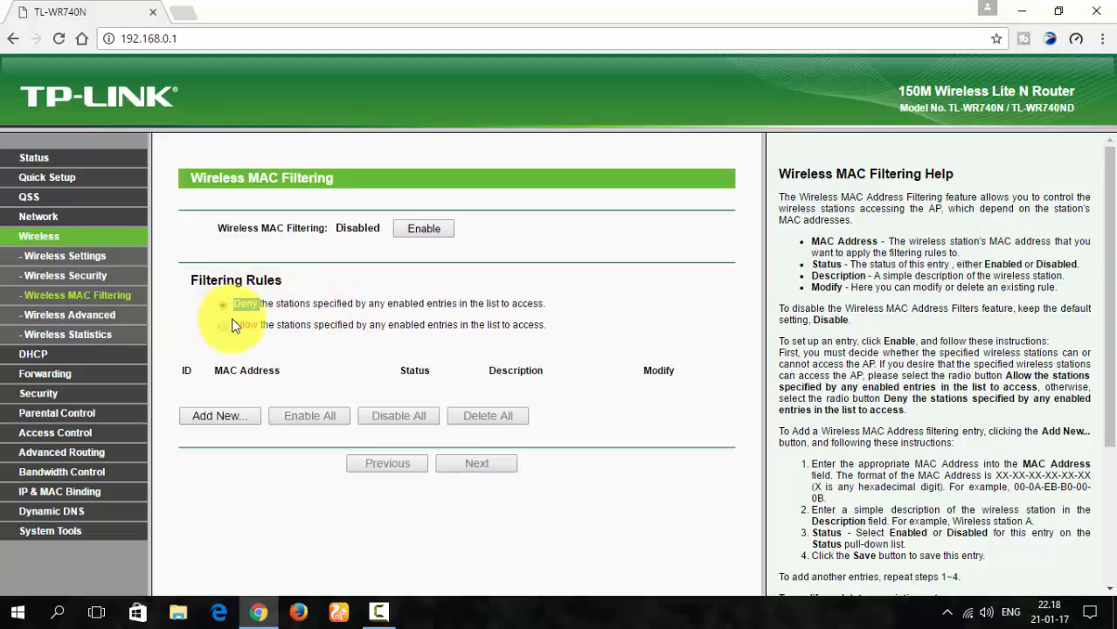
pyautogui.moveTo(232, 329); pyautogui.dragTo(258, 327)
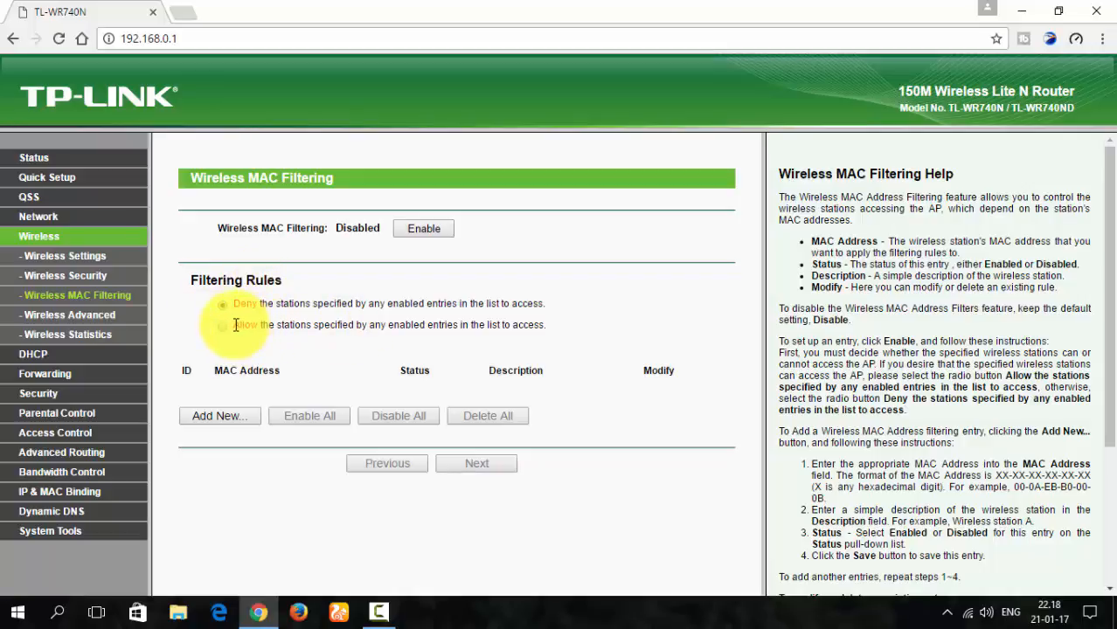
pyautogui.moveTo(233, 326); pyautogui.dragTo(262, 325)
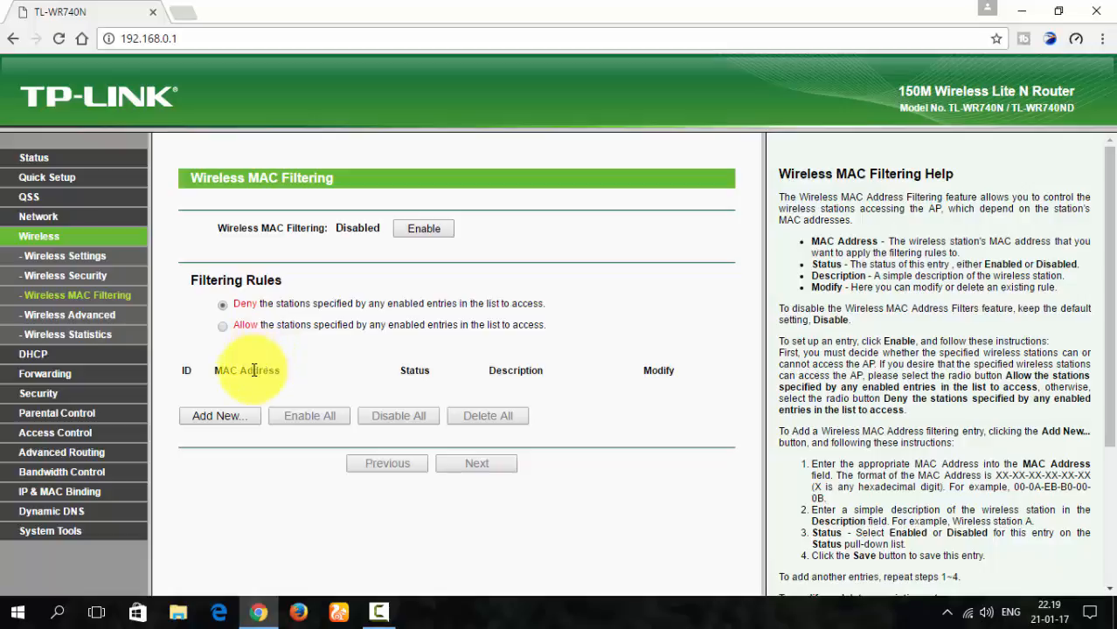
pyautogui.moveTo(234, 326)
pyautogui.mouseDown()
pyautogui.moveTo(250, 324)
pyautogui.moveTo(233, 324)
pyautogui.mouseUp()
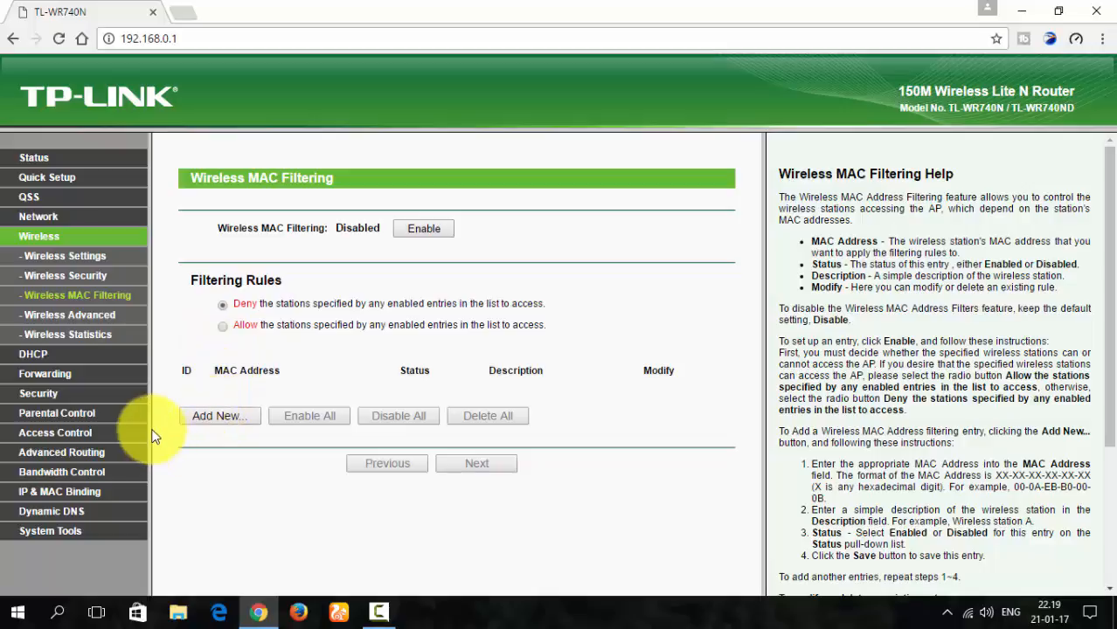
pyautogui.click(237, 304)
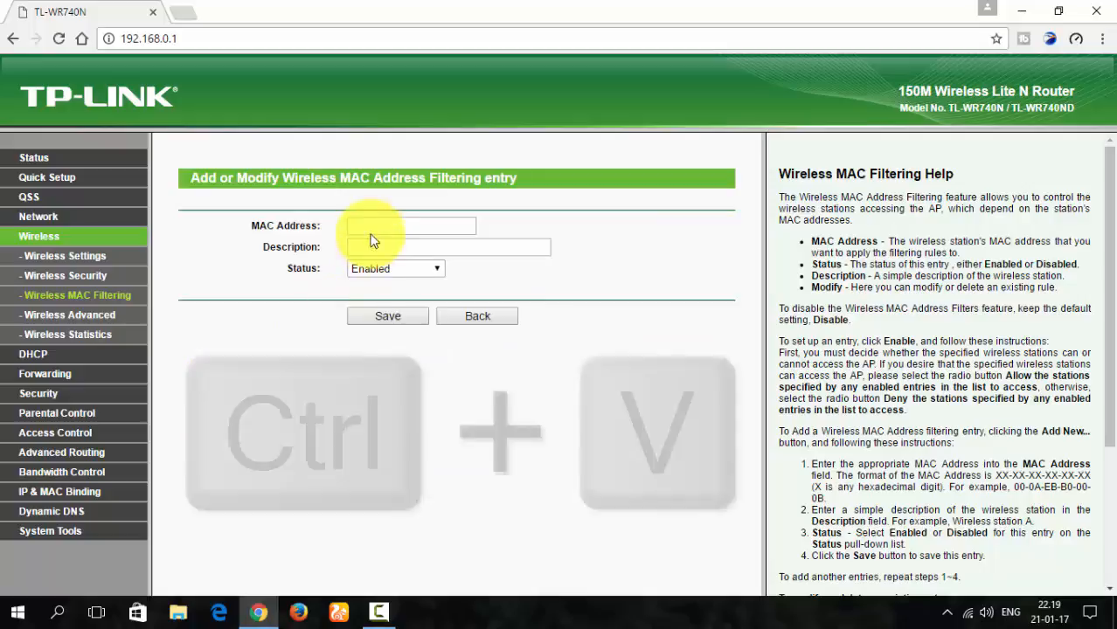
pyautogui.click(444, 226)
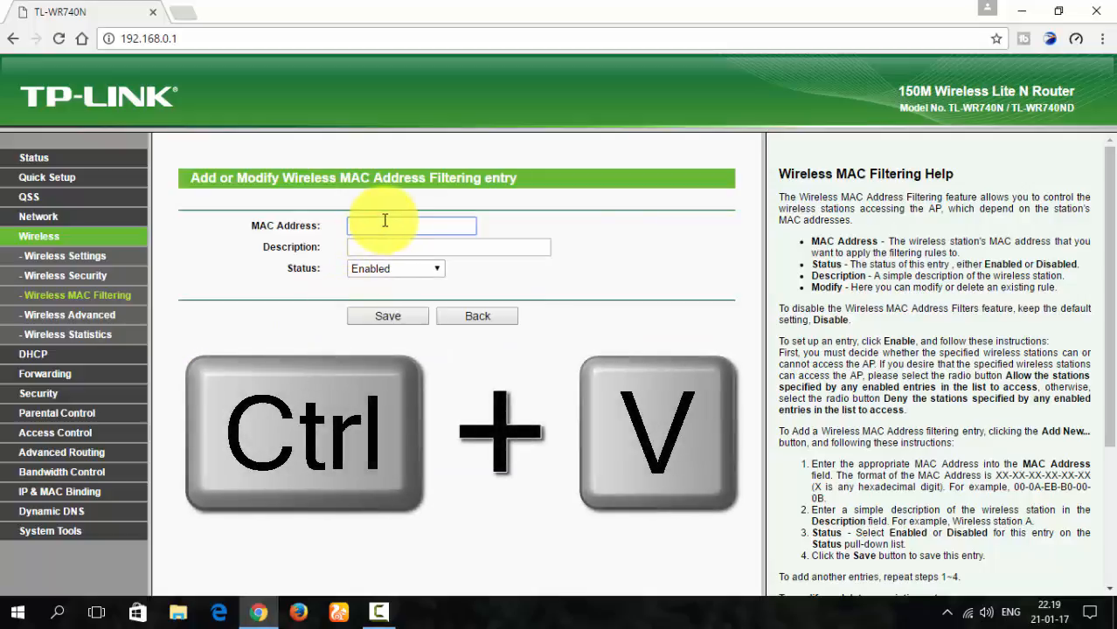
pyautogui.hotkey('ctrl', 'v')
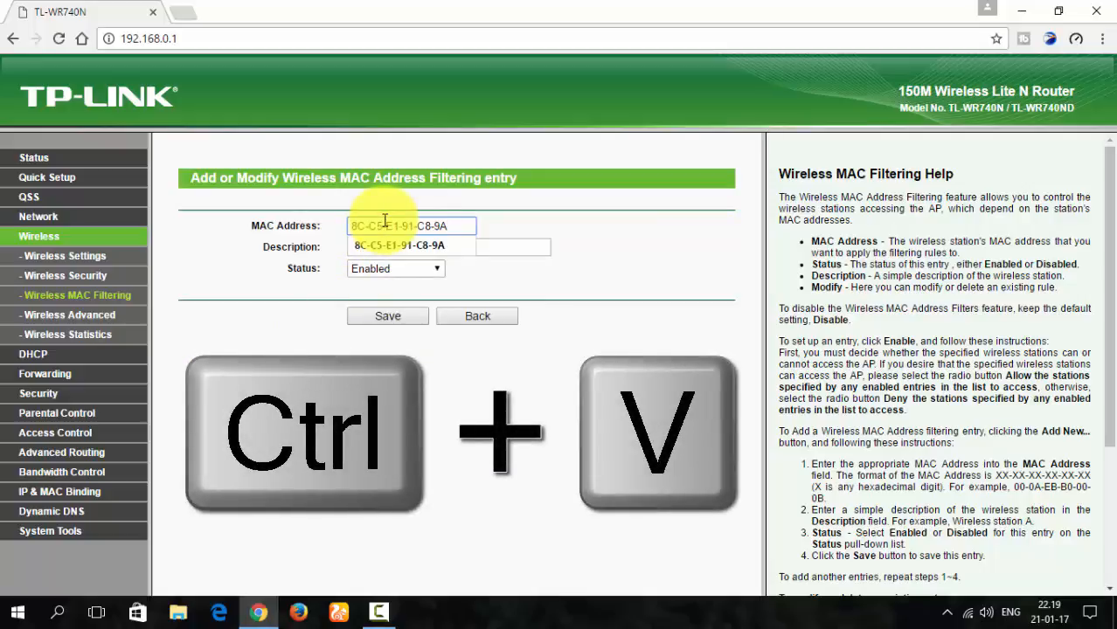
pyautogui.click(510, 246)
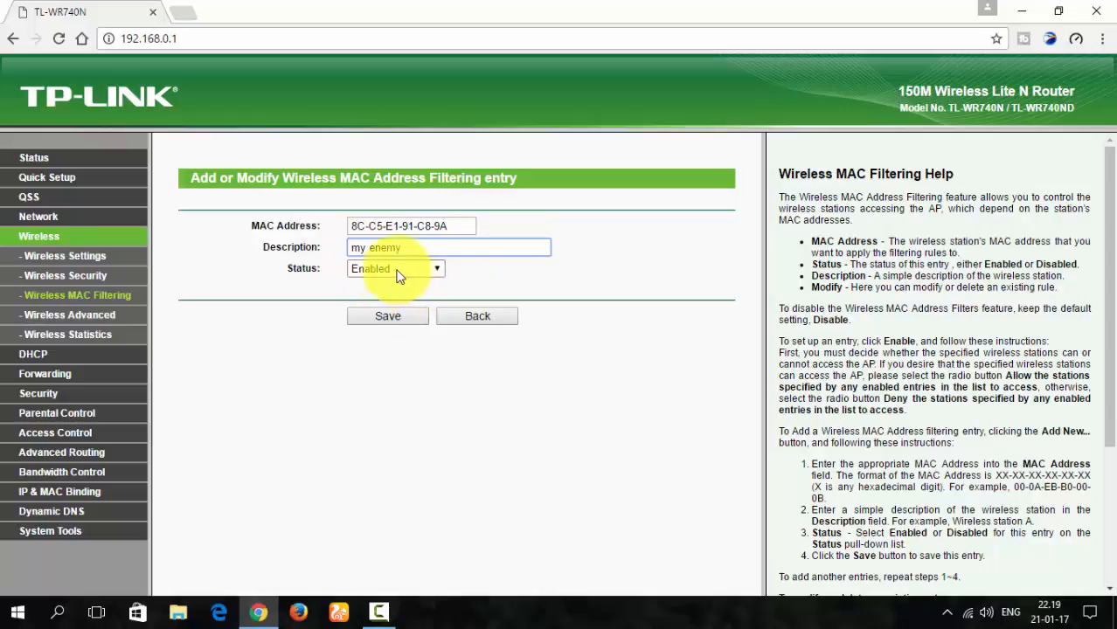
pyautogui.click(395, 319)
pyautogui.click(403, 319)
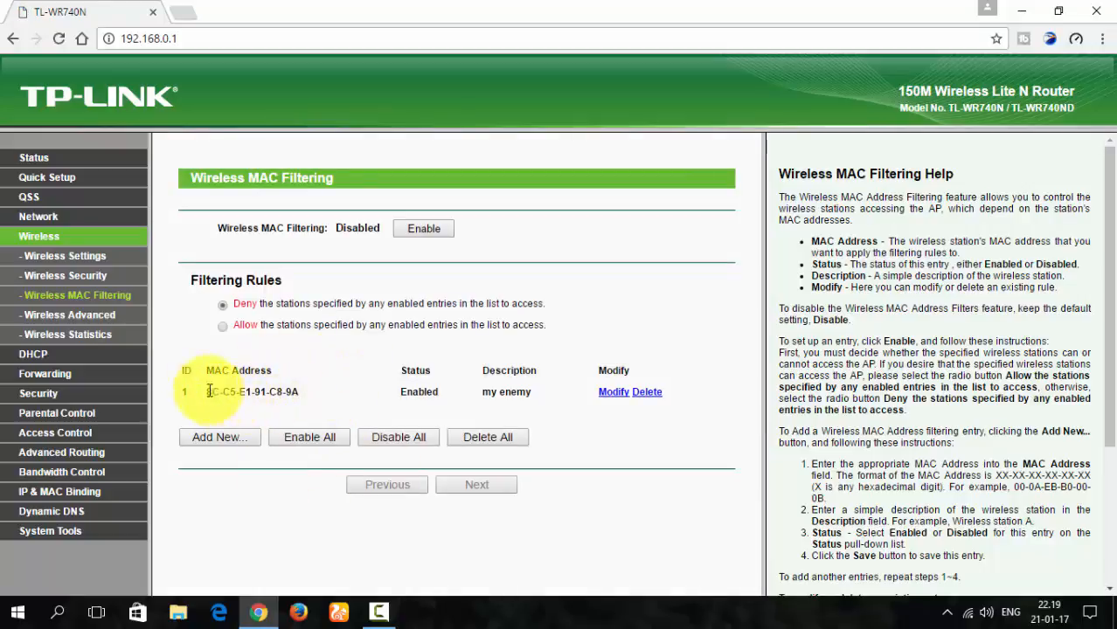
# - Review the new "my enemy" entry and enable Wireless MAC Filtering with the Deny rule
pyautogui.moveTo(181, 369)
pyautogui.mouseDown()
pyautogui.moveTo(316, 387)
pyautogui.moveTo(690, 394)
pyautogui.mouseUp()
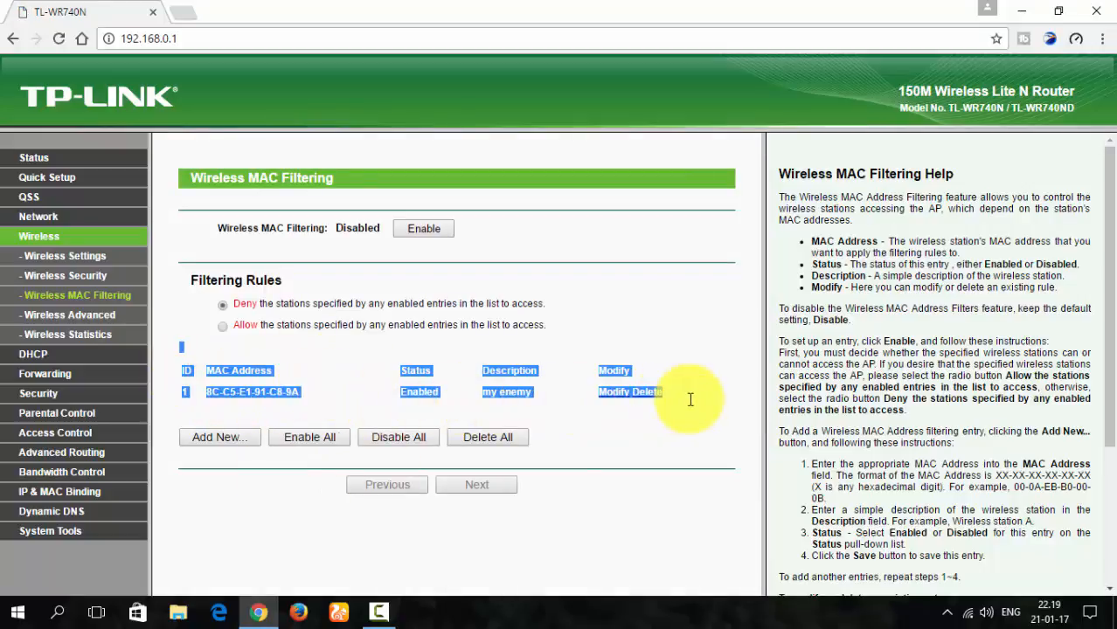
pyautogui.click(693, 403)
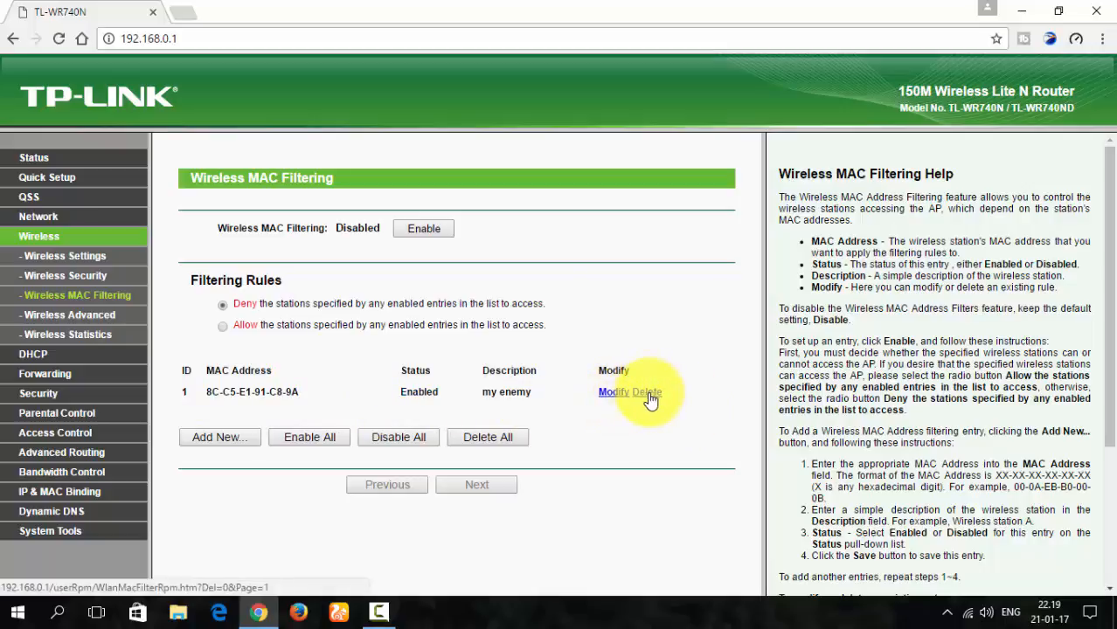
pyautogui.click(438, 229)
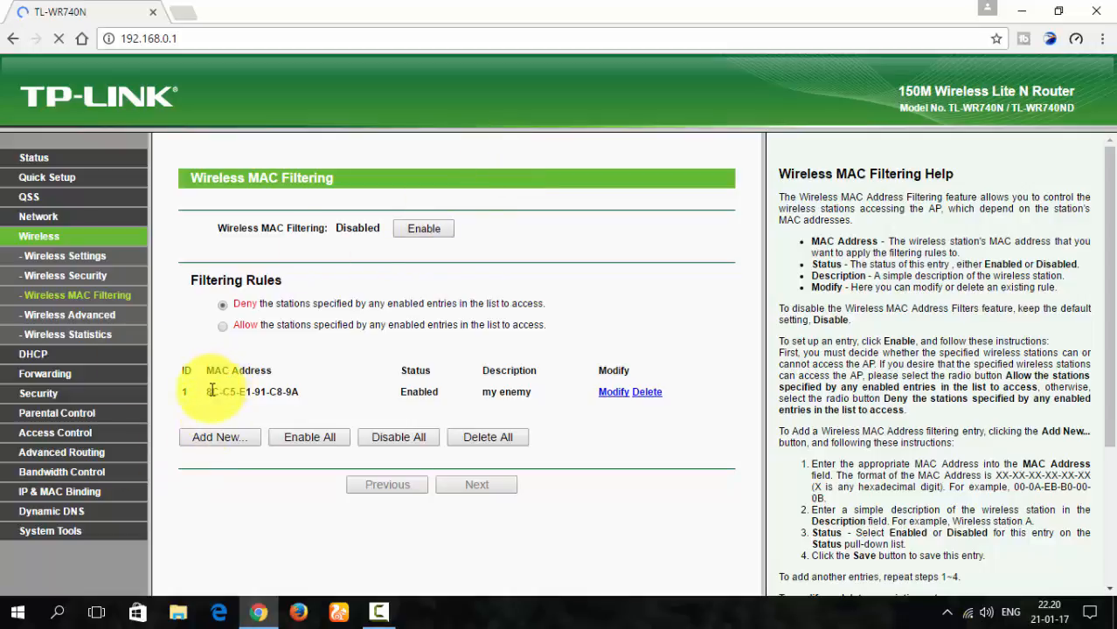
pyautogui.moveTo(212, 392); pyautogui.dragTo(391, 395)
pyautogui.click(390, 395)
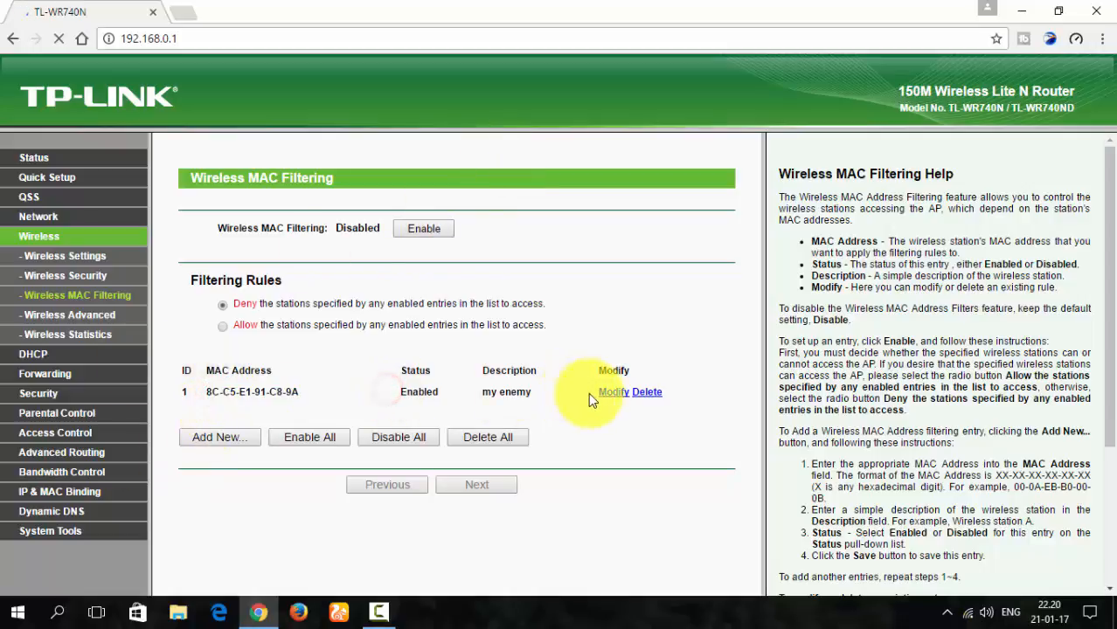
pyautogui.click(646, 396)
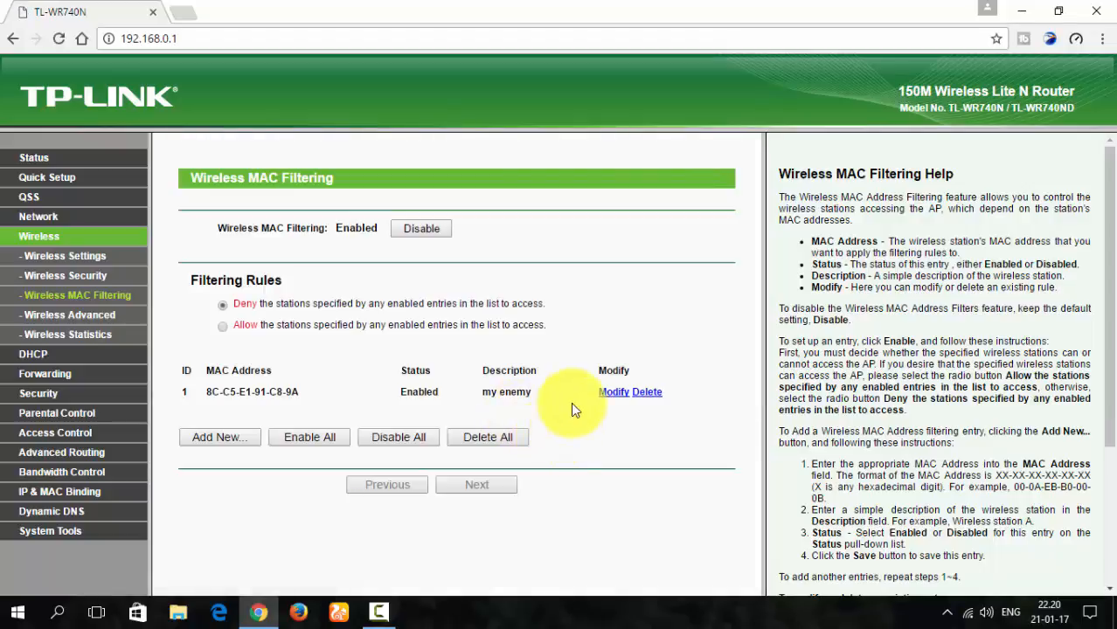
pyautogui.click(33, 355)
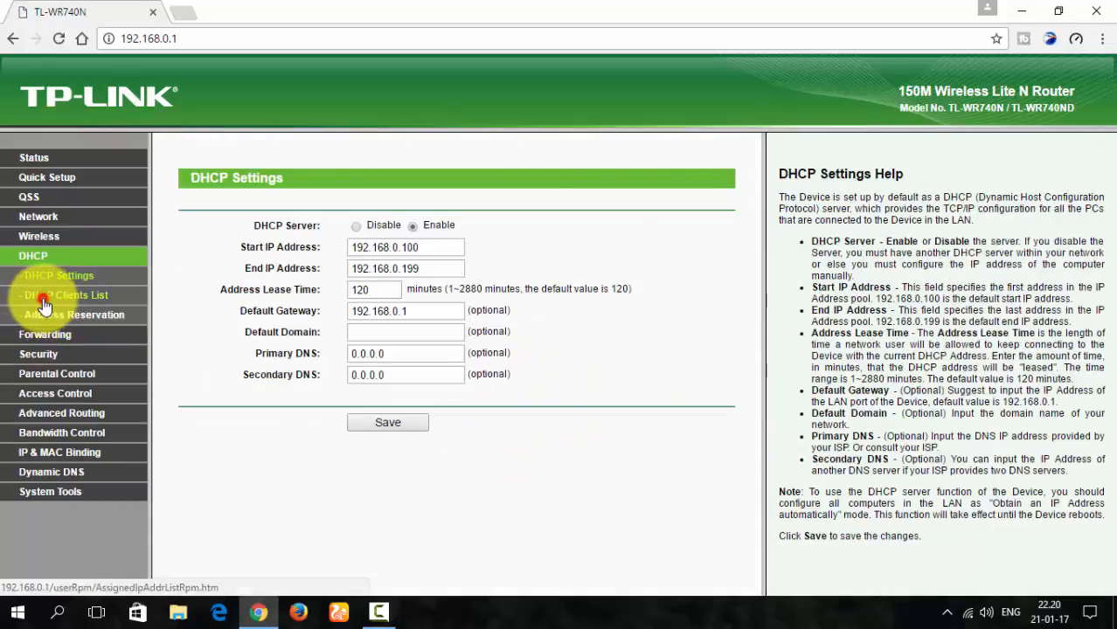
pyautogui.click(44, 295)
pyautogui.moveTo(400, 250); pyautogui.dragTo(476, 251)
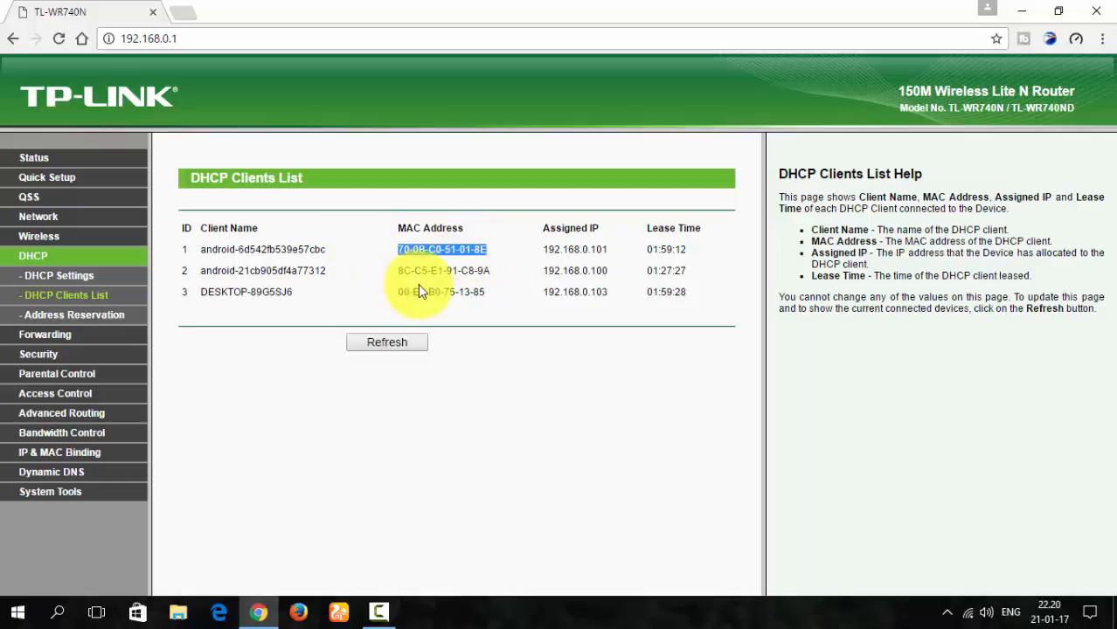
pyautogui.click(37, 232)
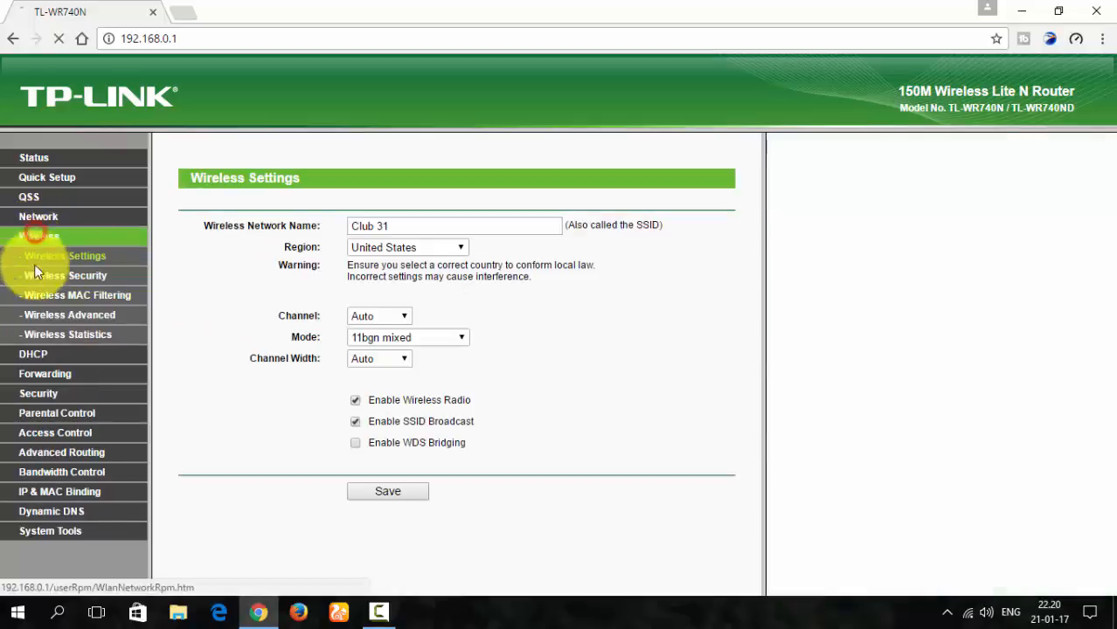
pyautogui.click(61, 297)
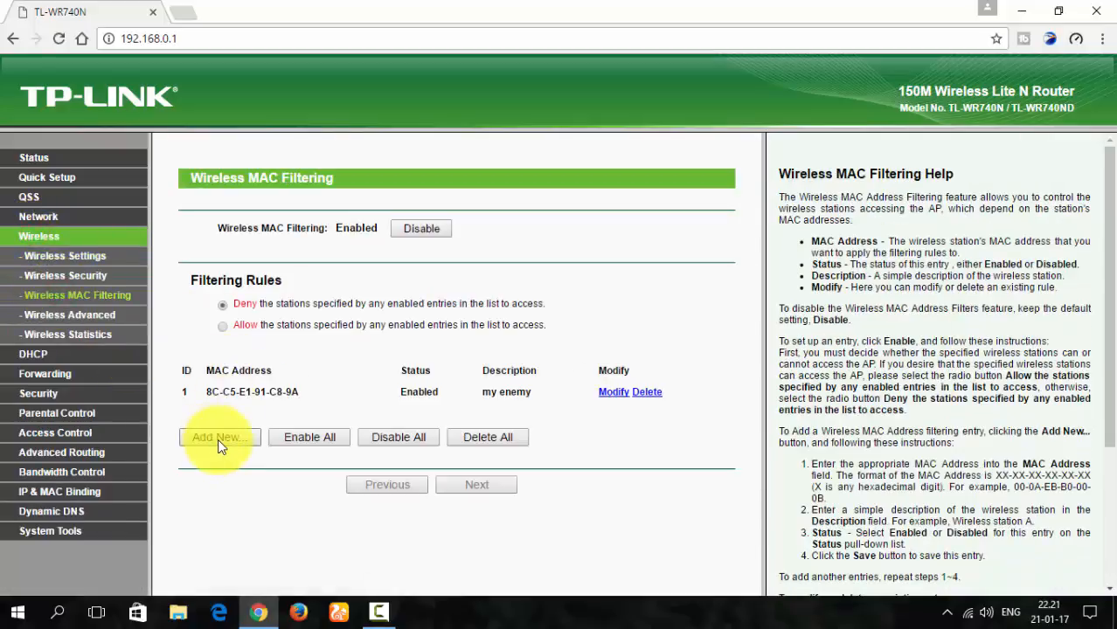
pyautogui.click(219, 437)
pyautogui.click(366, 229)
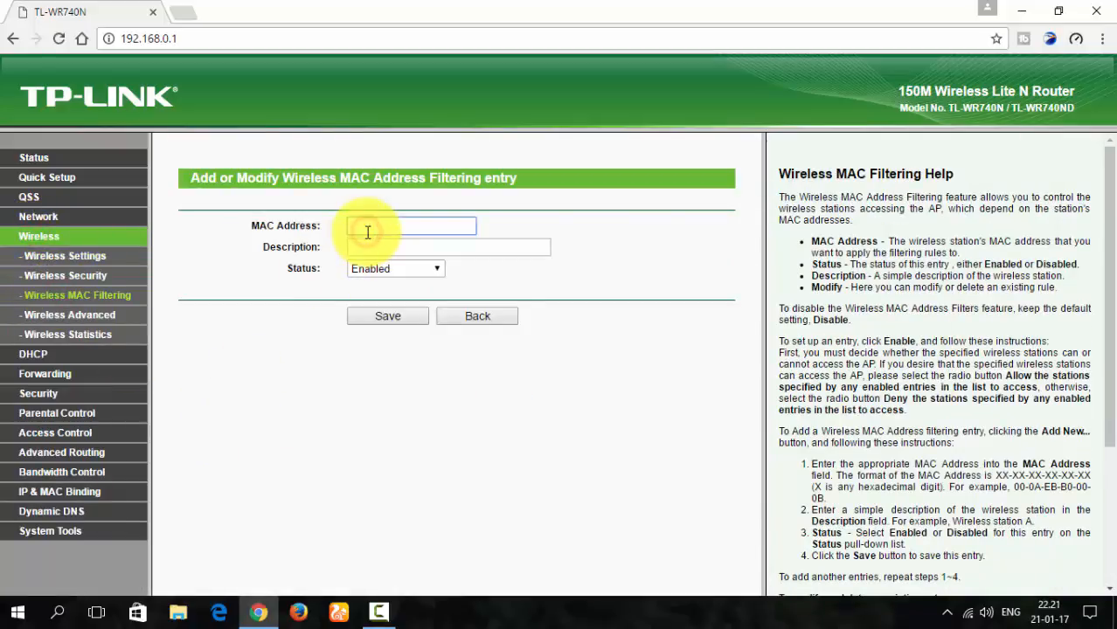
pyautogui.write('70-8B-C0-51-01-8E')
pyautogui.click(368, 249)
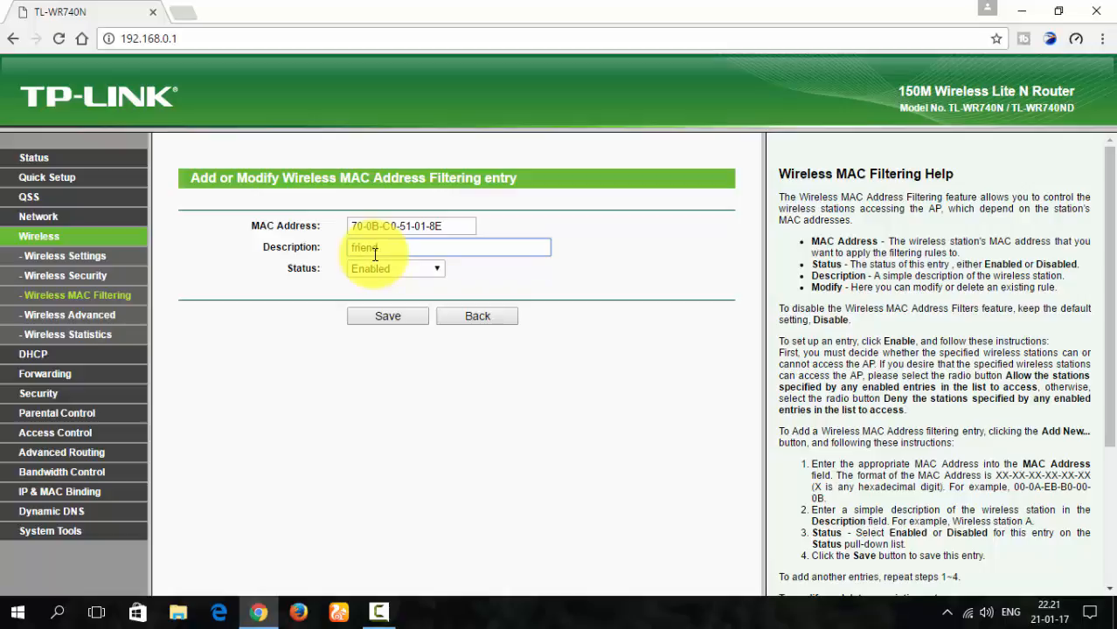
pyautogui.click(407, 316)
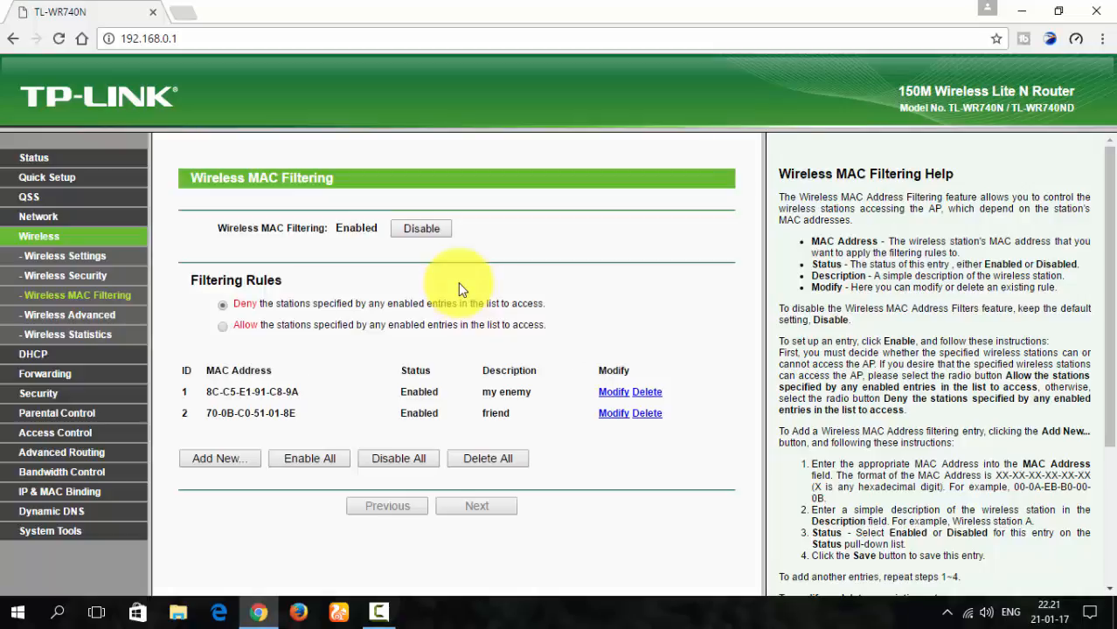
# - Review both filtering entries and change the filtering rule to allow only the listed stations to access the network
pyautogui.moveTo(179, 391); pyautogui.dragTo(707, 419)
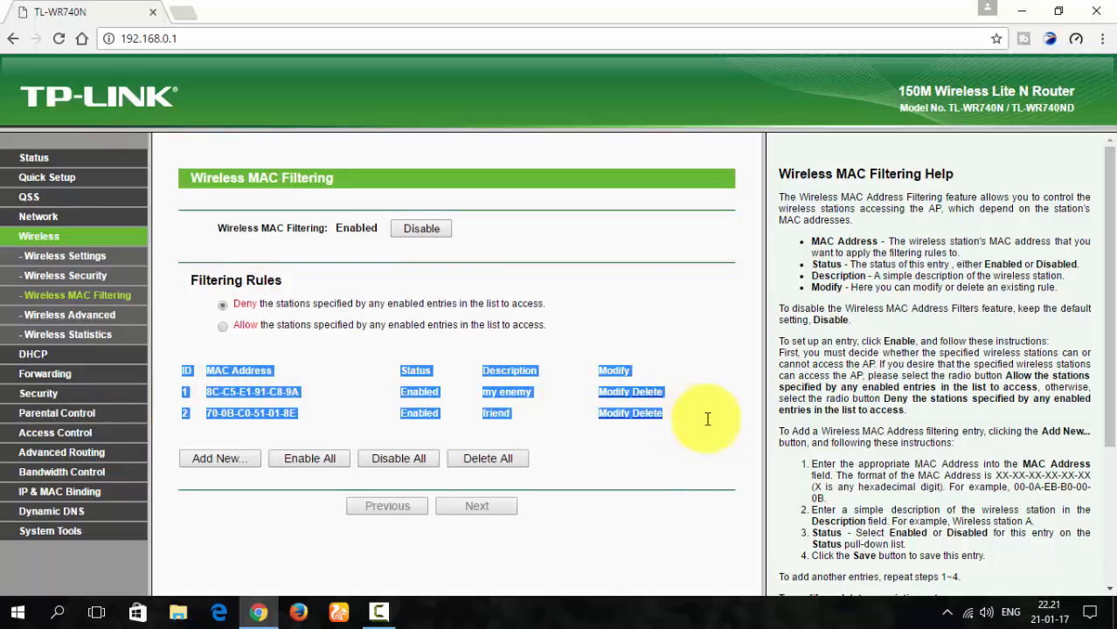
pyautogui.click(707, 419)
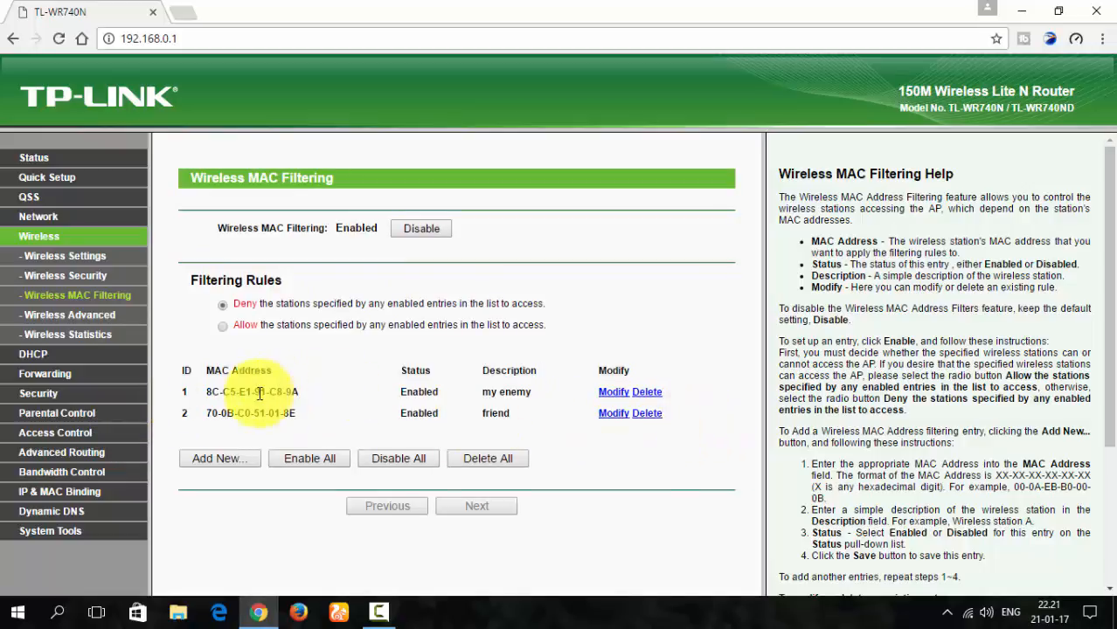
pyautogui.click(224, 325)
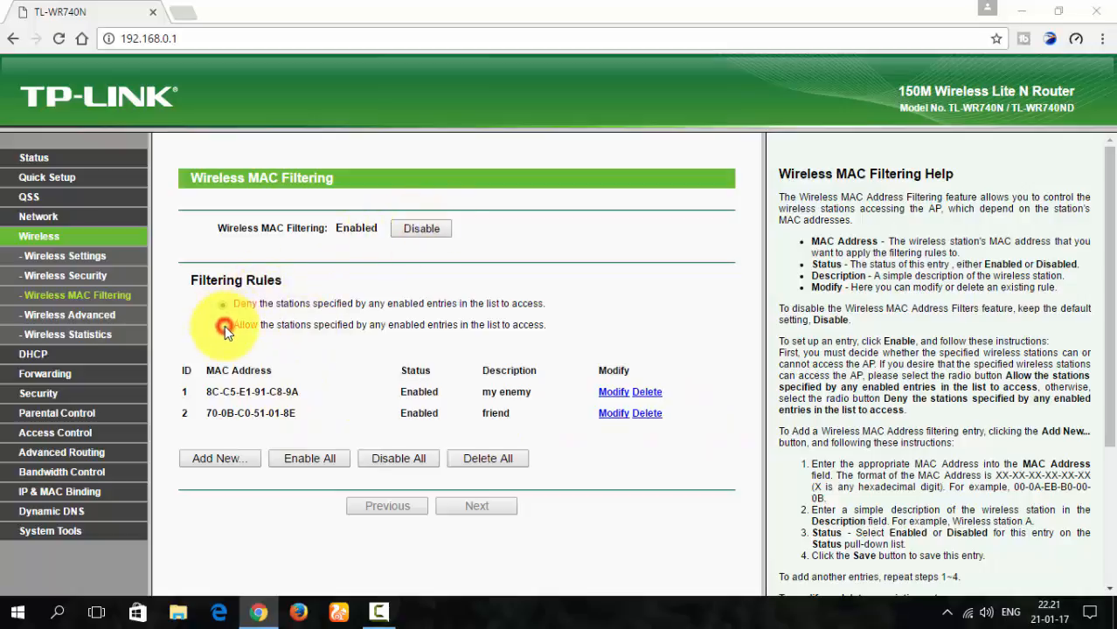
pyautogui.click(631, 154)
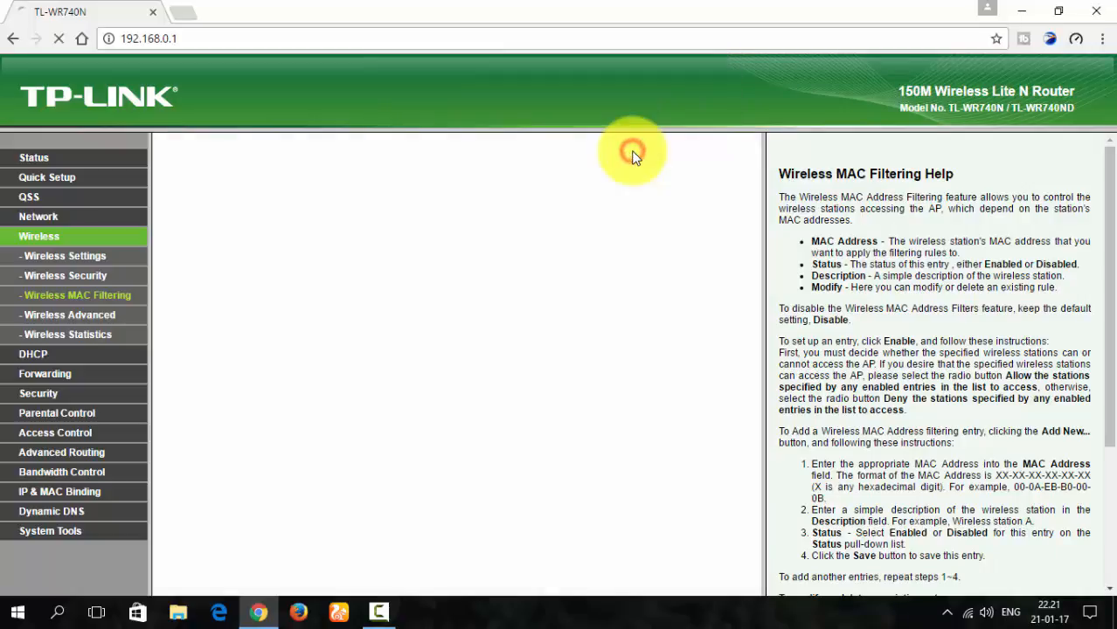
# - Try to reconnect the computer to the Club 31 Wi-Fi network to test the Allow rule
pyautogui.click(965, 613)
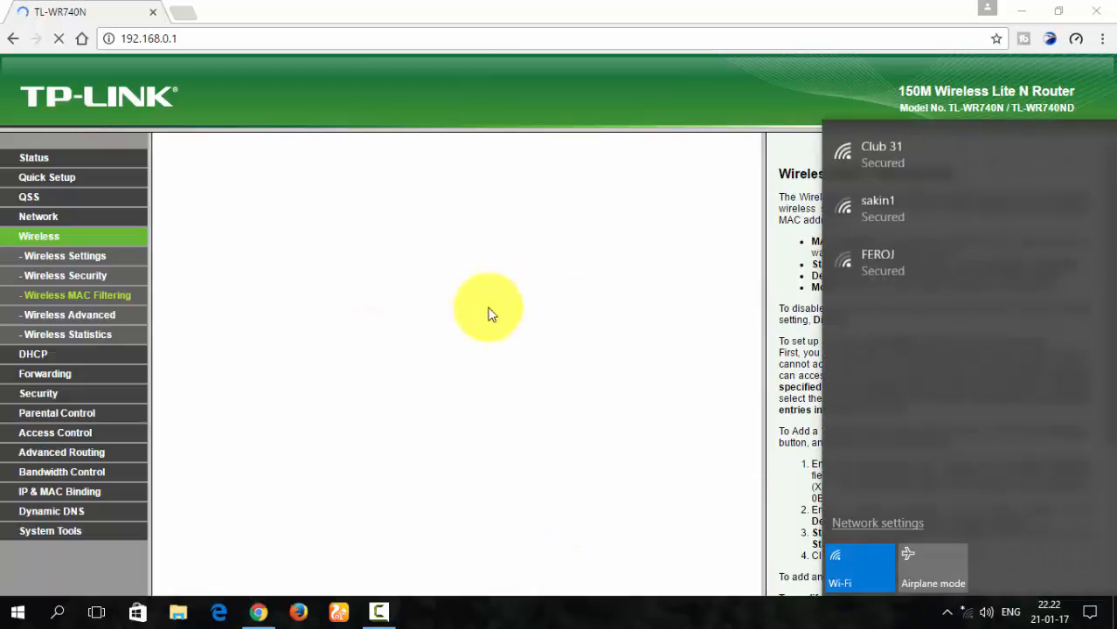
pyautogui.click(877, 164)
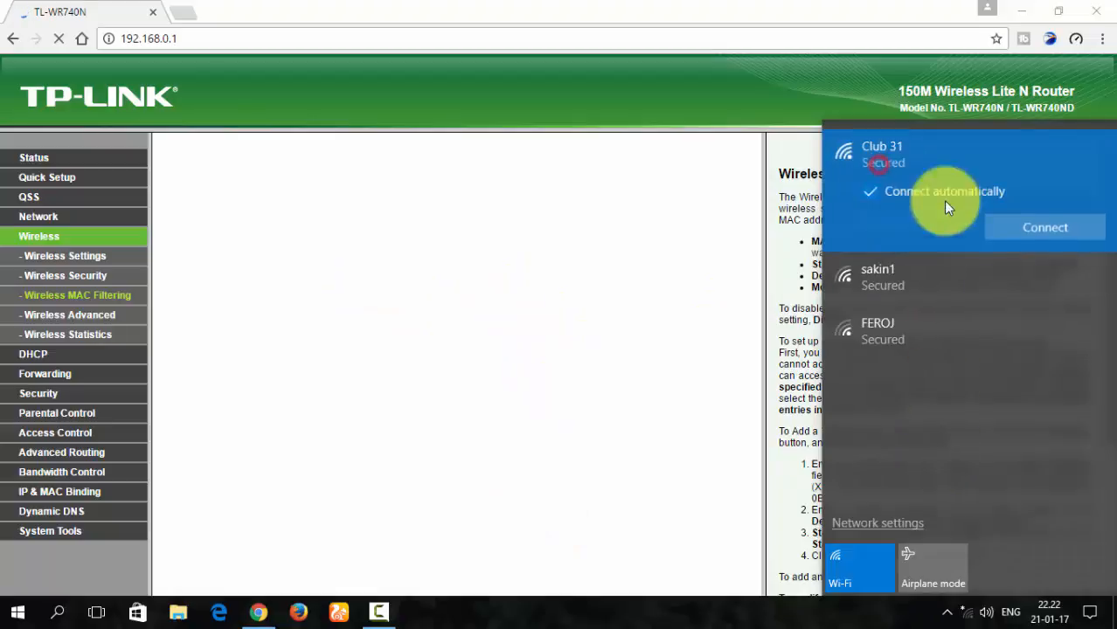
pyautogui.click(1037, 237)
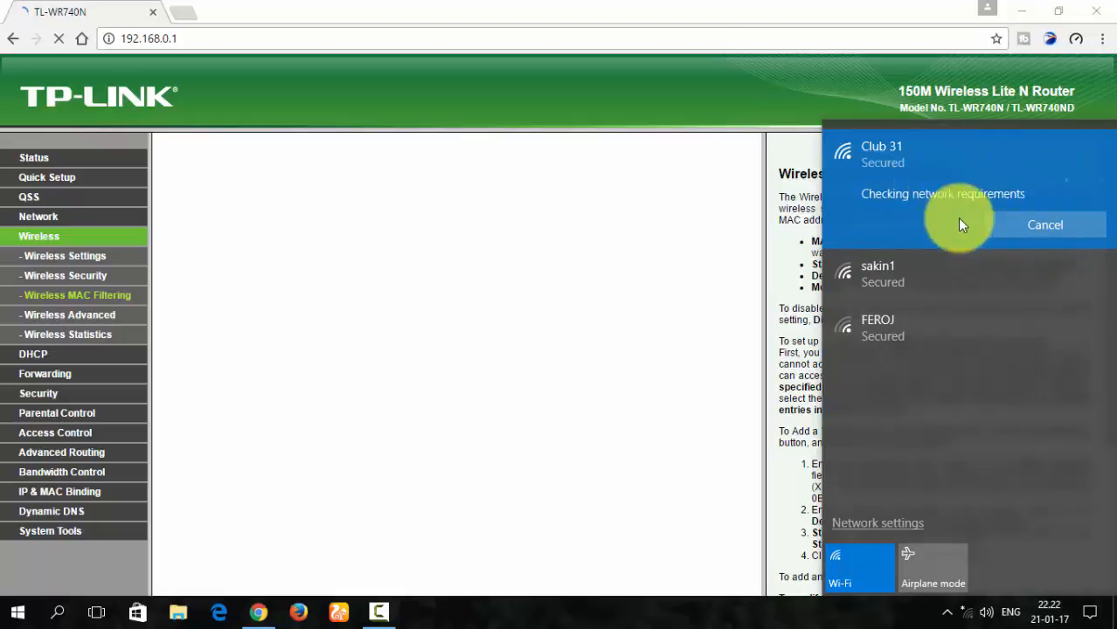
pyautogui.click(1046, 225)
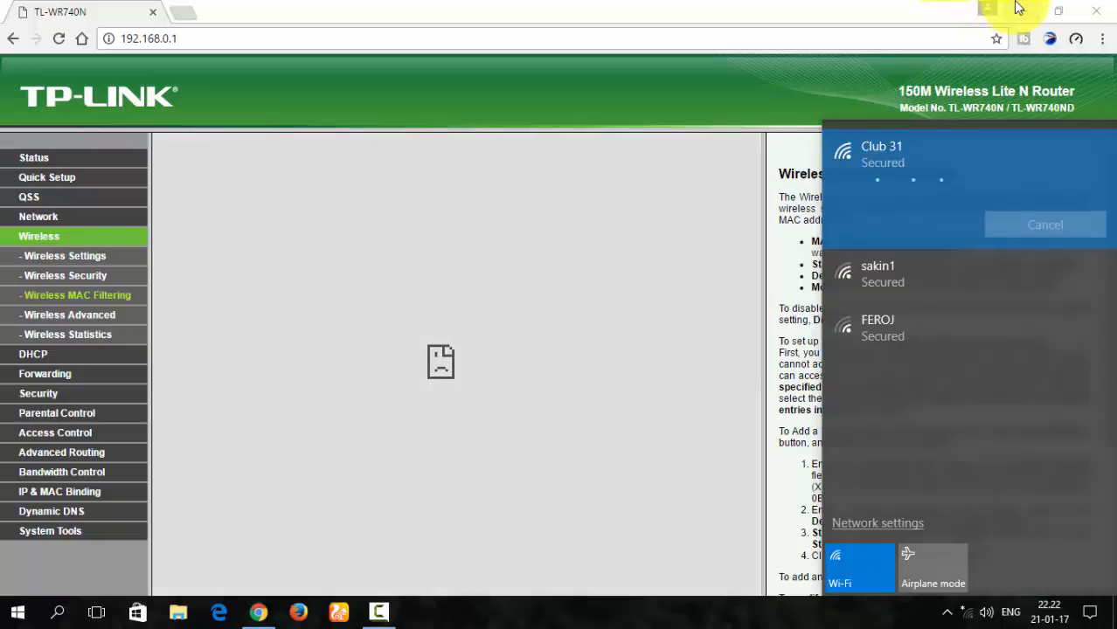
pyautogui.click(1019, 9)
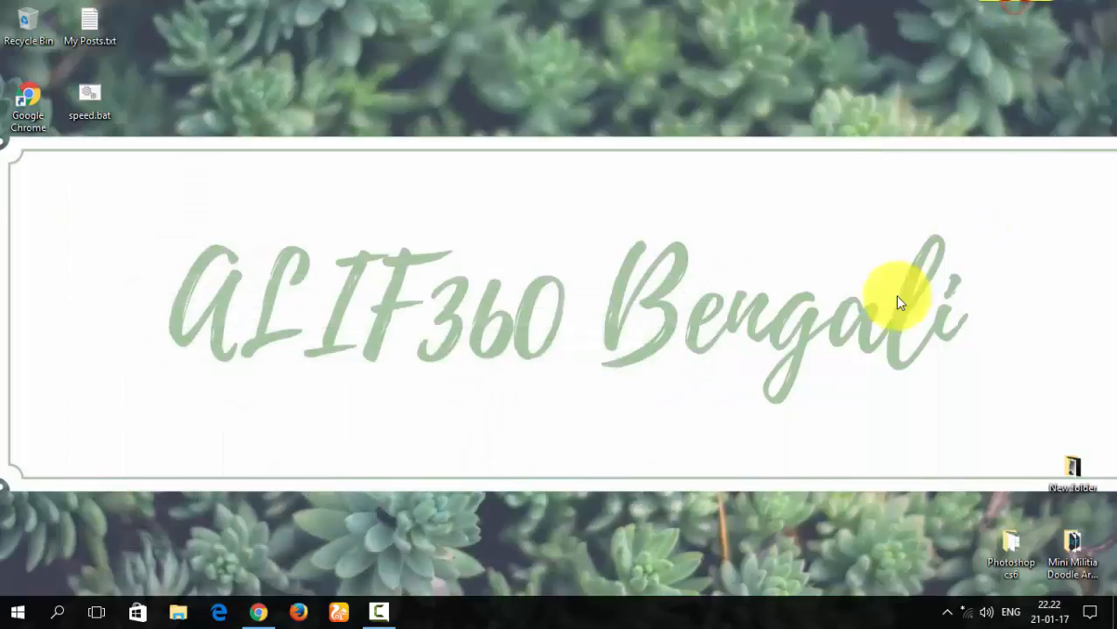
pyautogui.rightClick(176, 4)
pyautogui.click(218, 48)
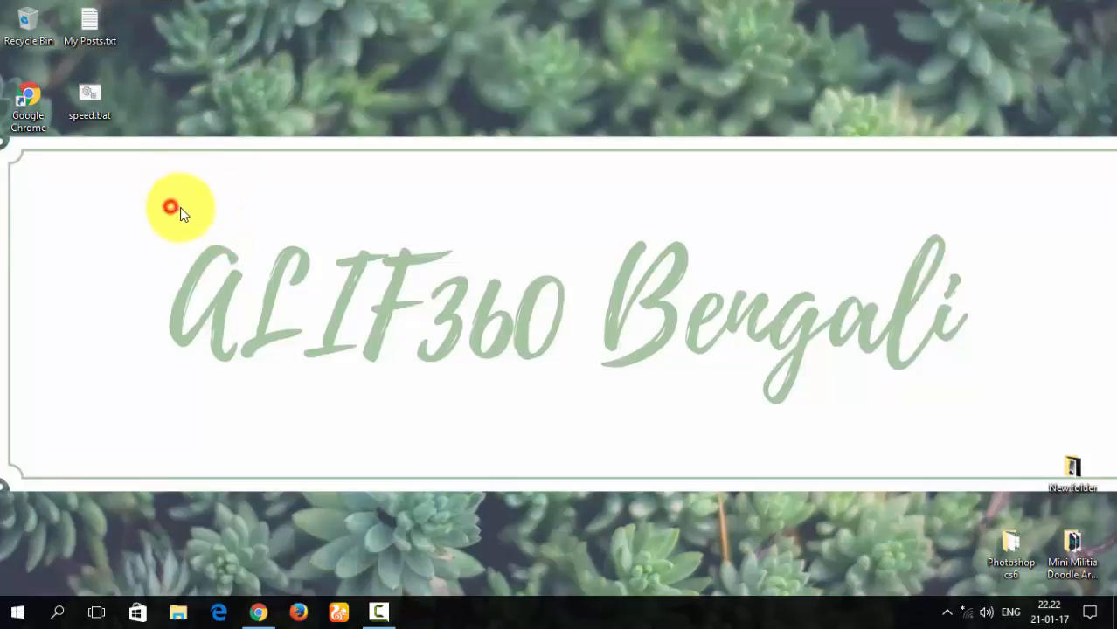
pyautogui.moveTo(171, 207); pyautogui.dragTo(971, 410)
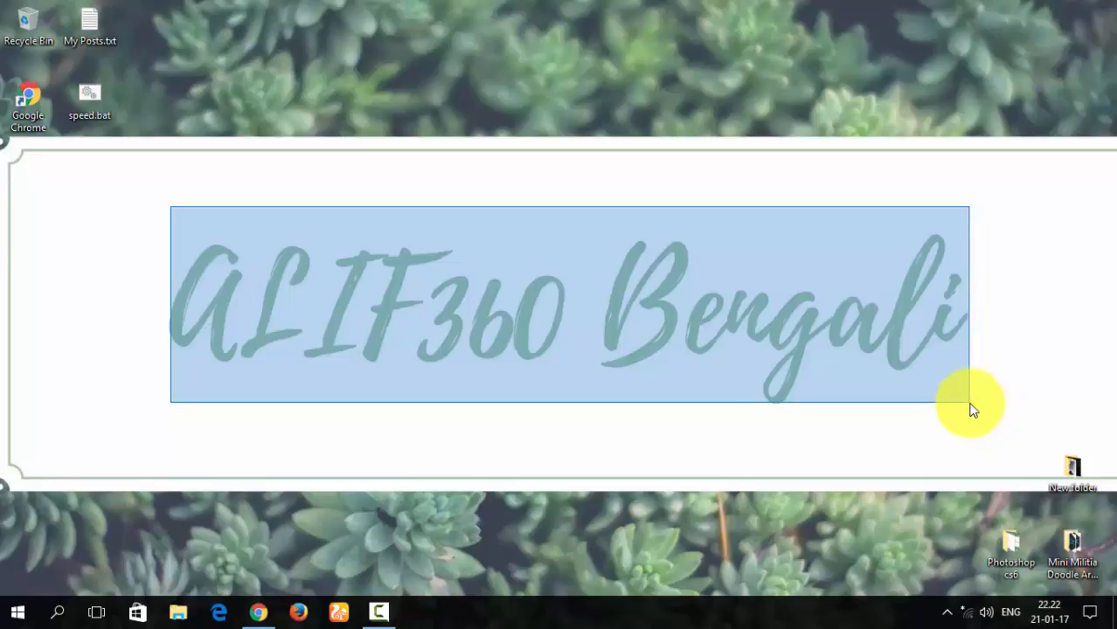
pyautogui.moveTo(973, 411)
pyautogui.mouseDown()
pyautogui.moveTo(962, 412)
pyautogui.moveTo(971, 414)
pyautogui.mouseUp()
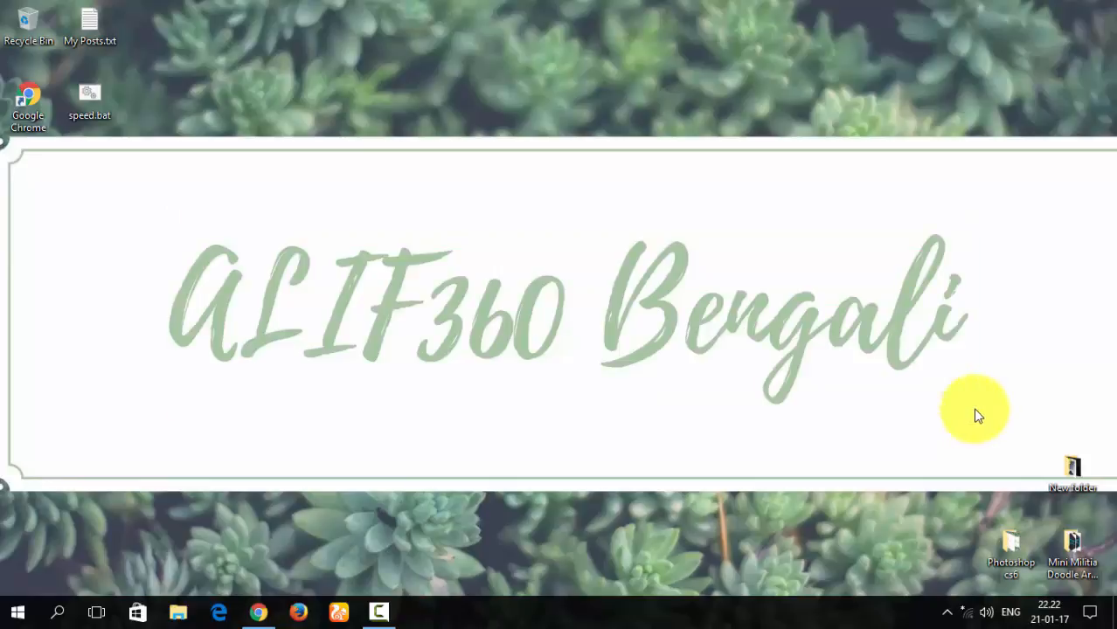